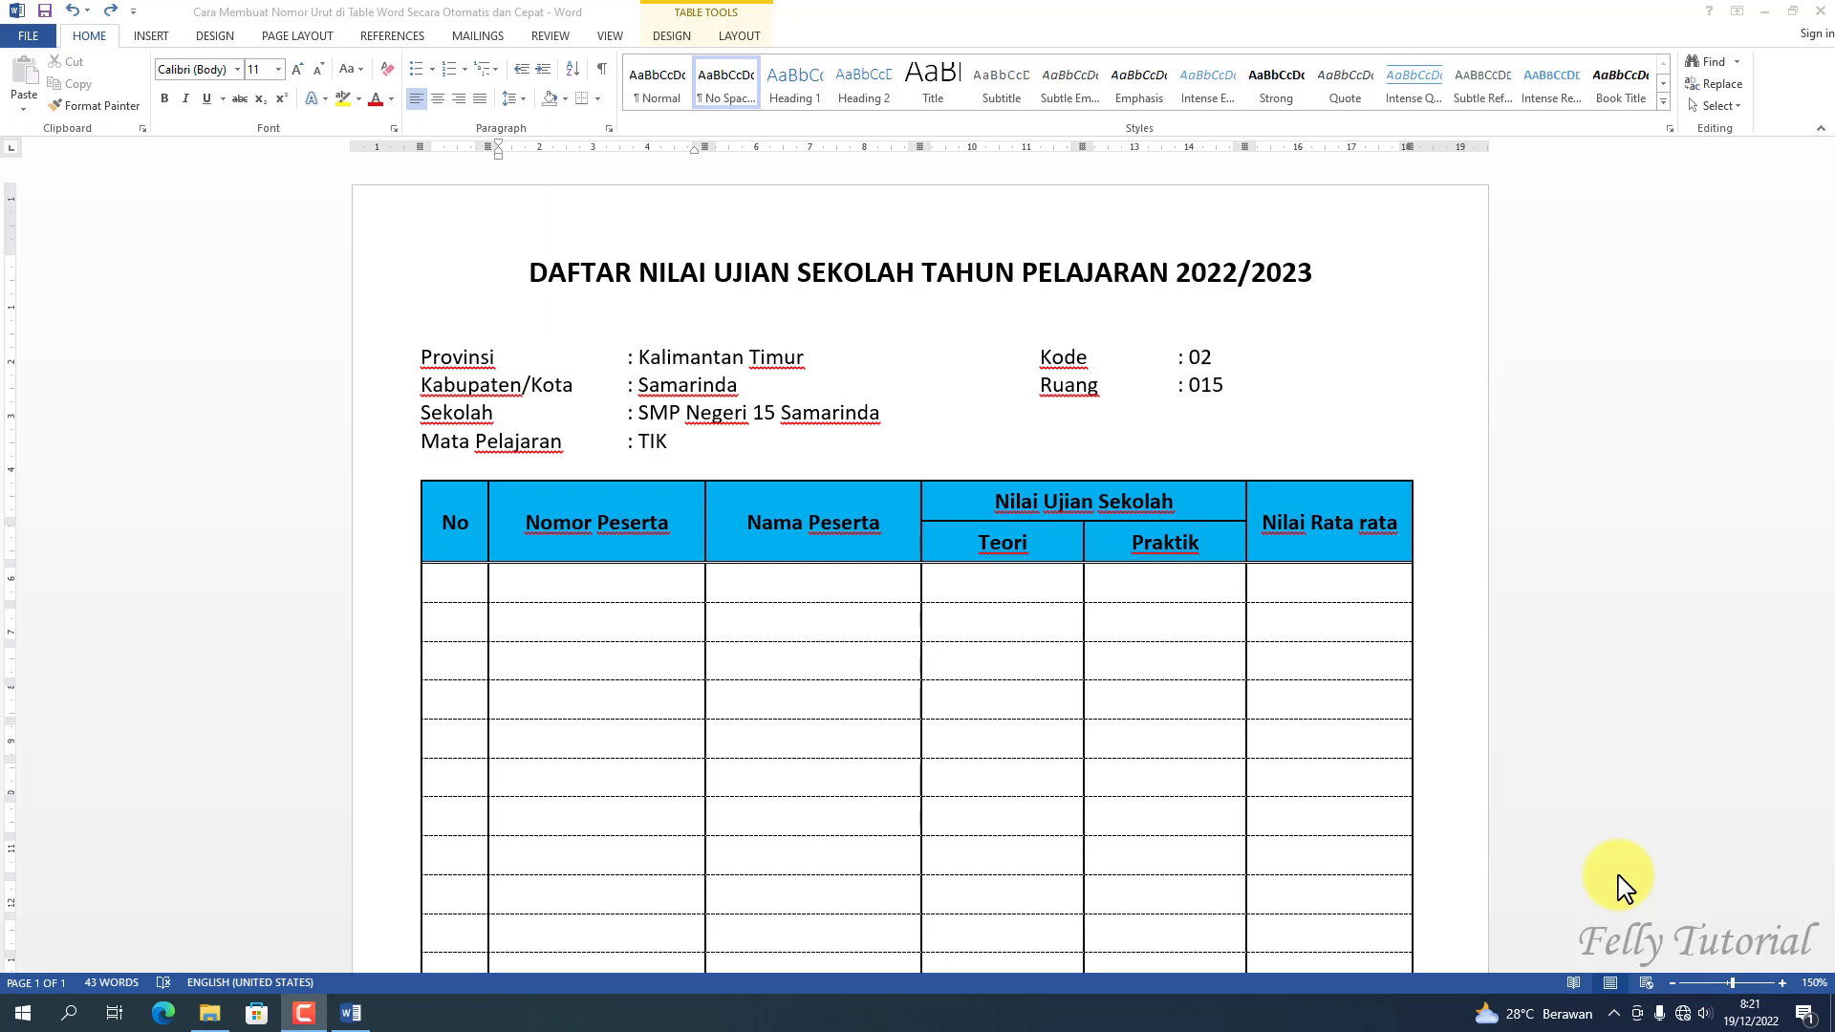
Look over the numbering formats without applying one, then place the caret in the first No cell
click(1061, 535)
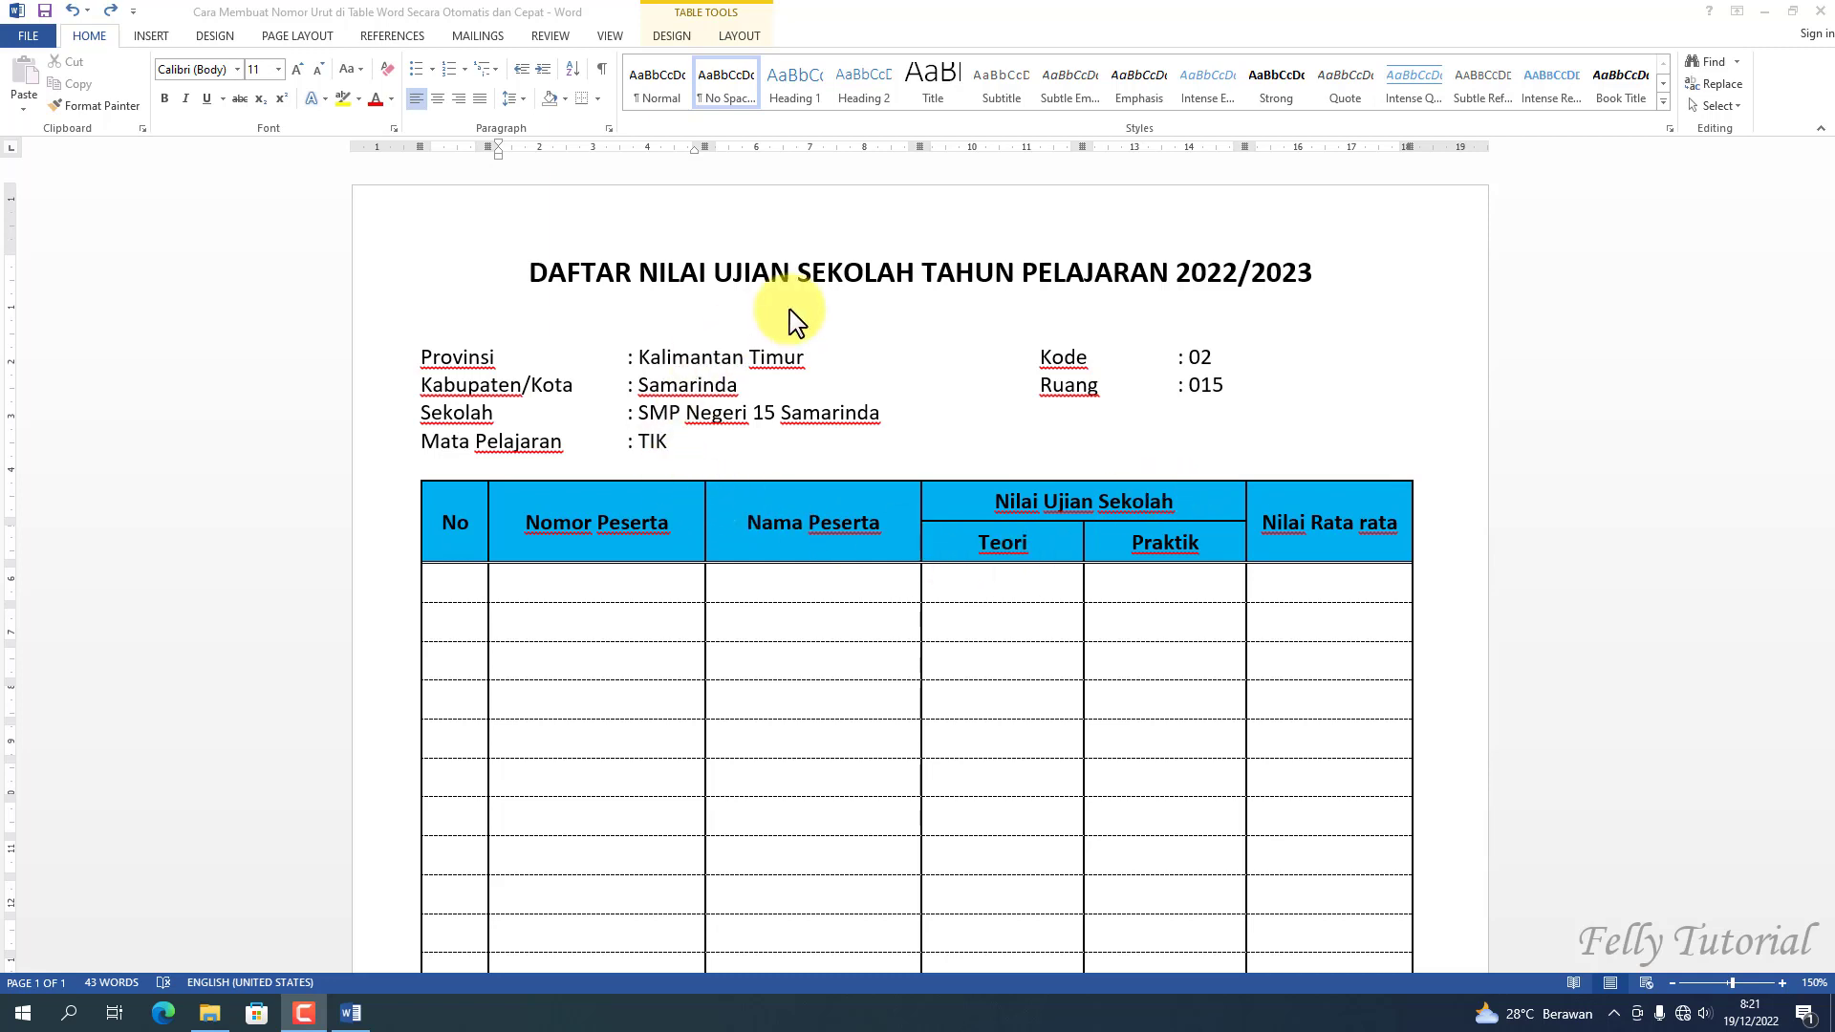
scroll(1059, 514, down, 3)
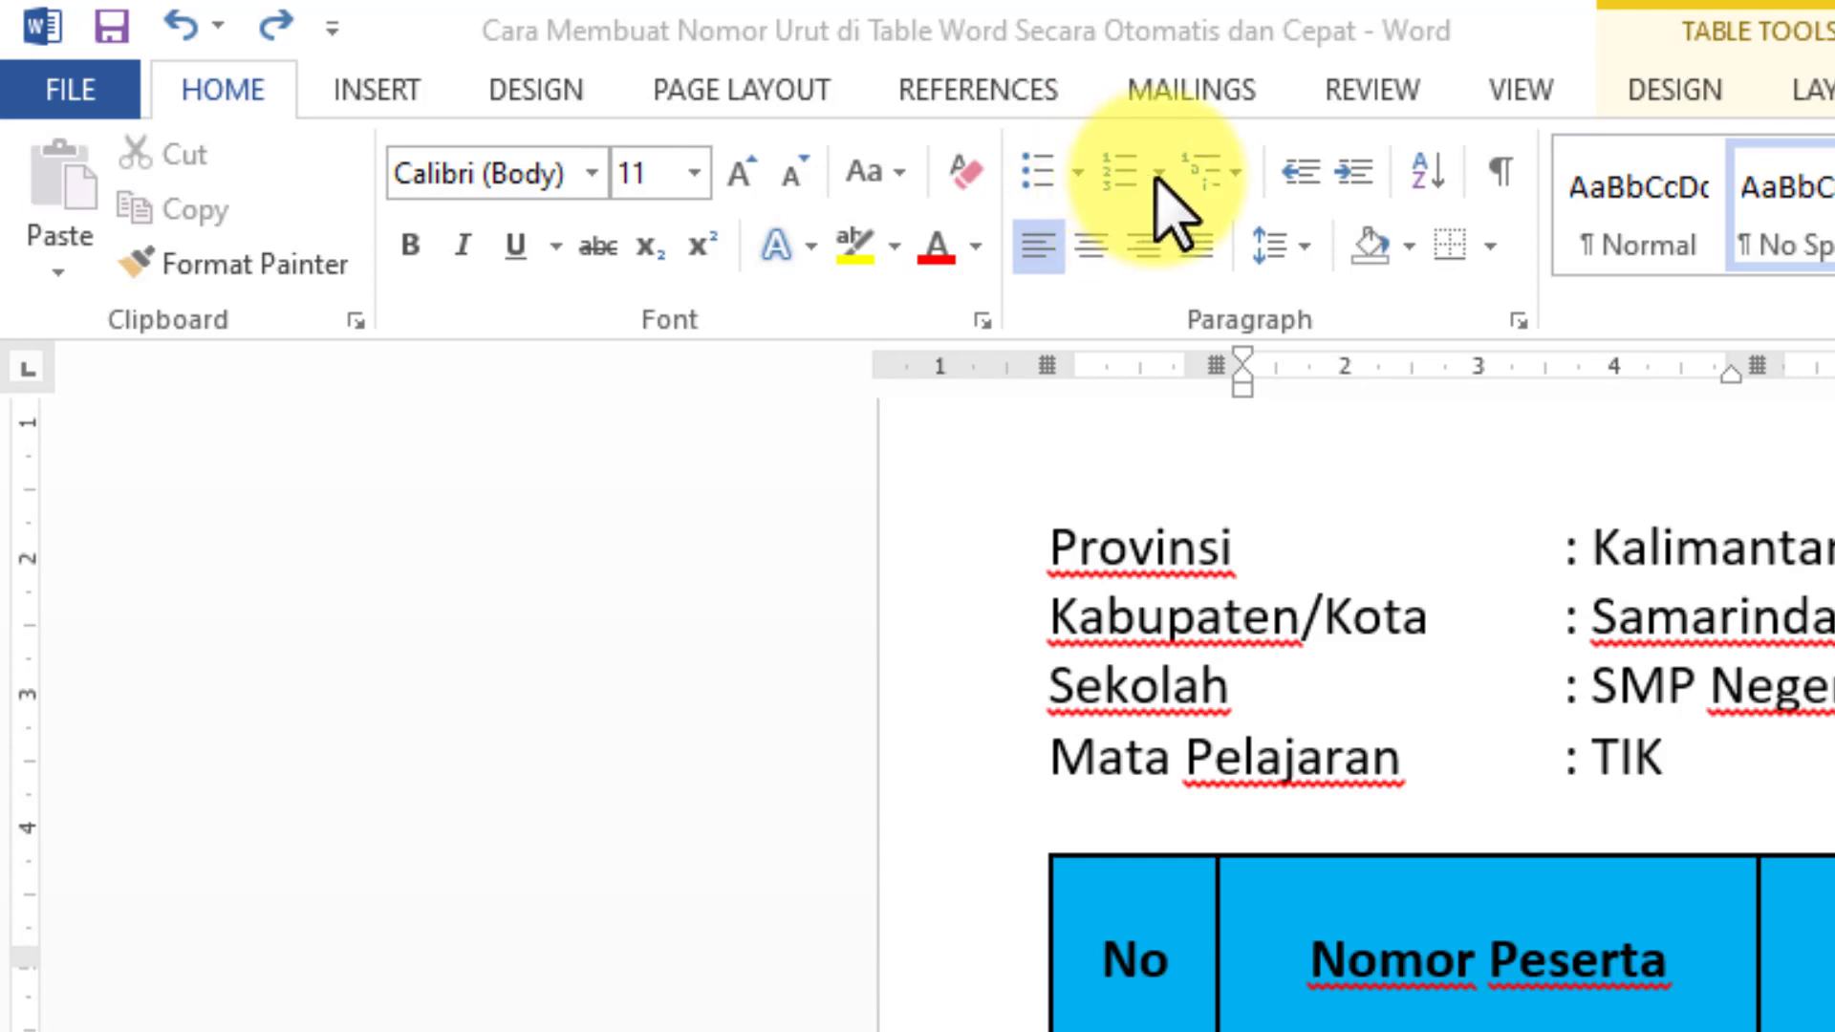
click(1160, 174)
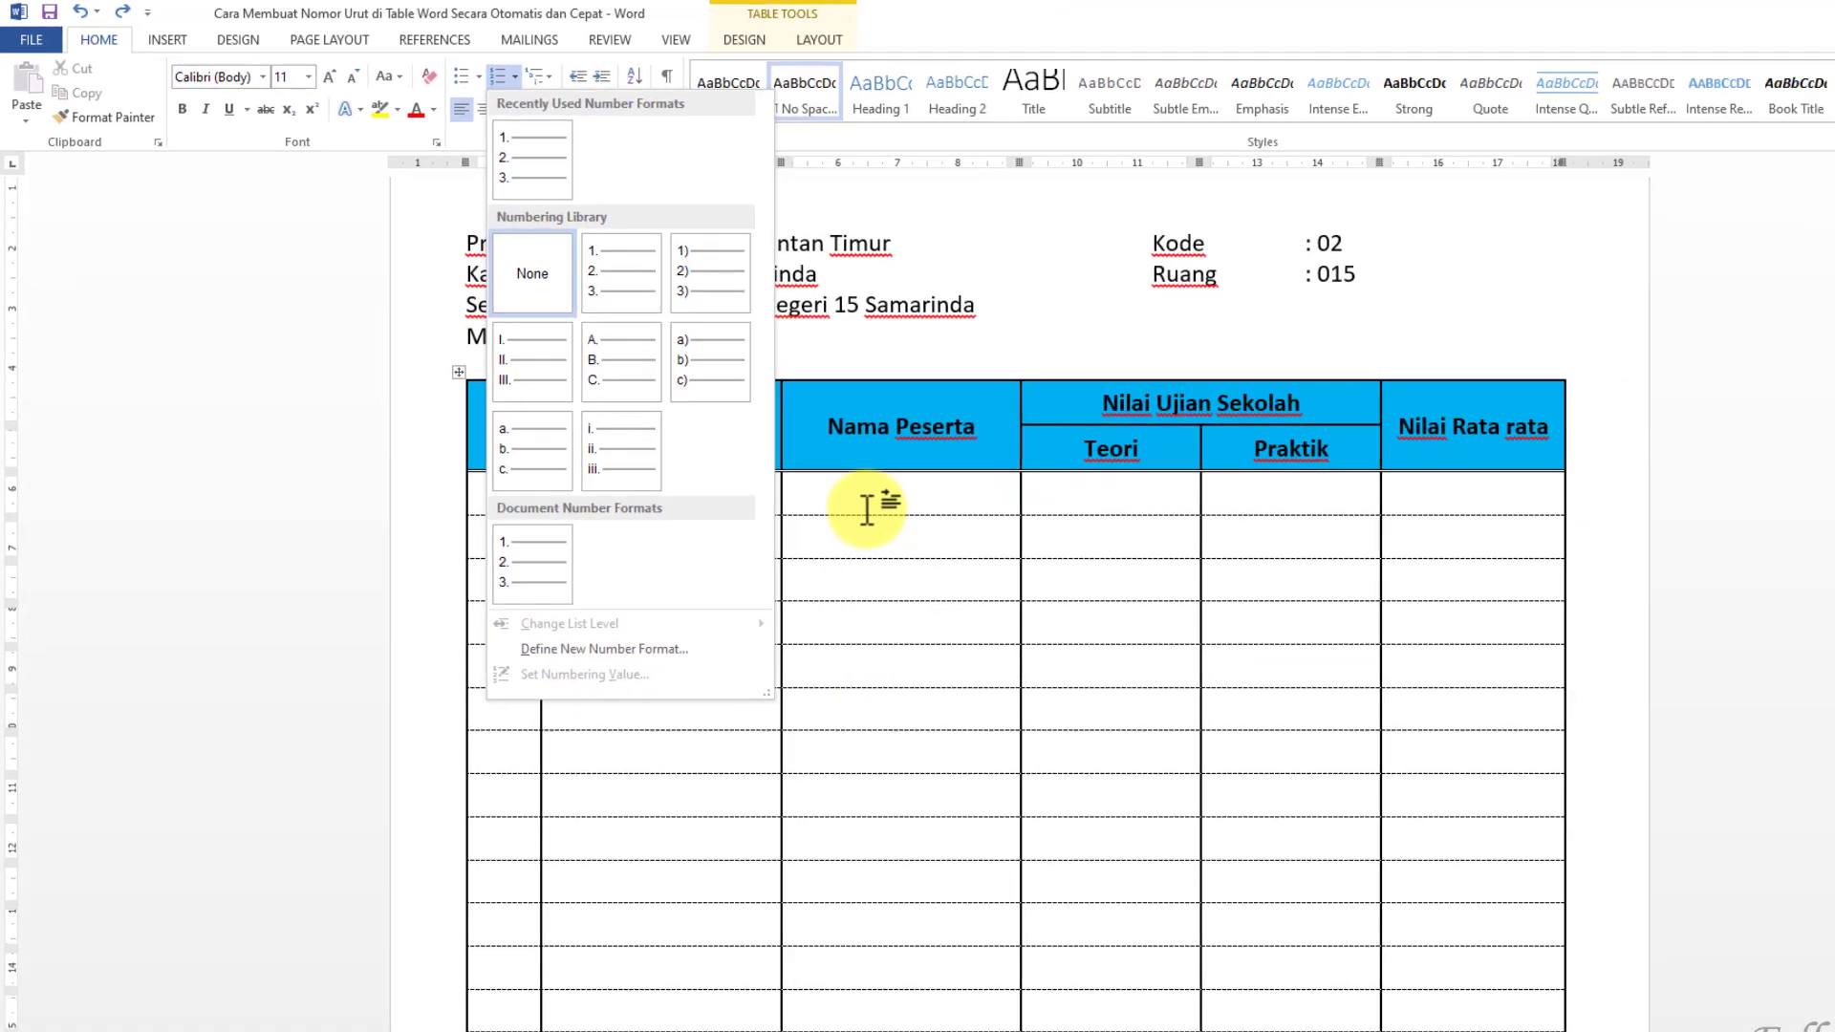
click(778, 459)
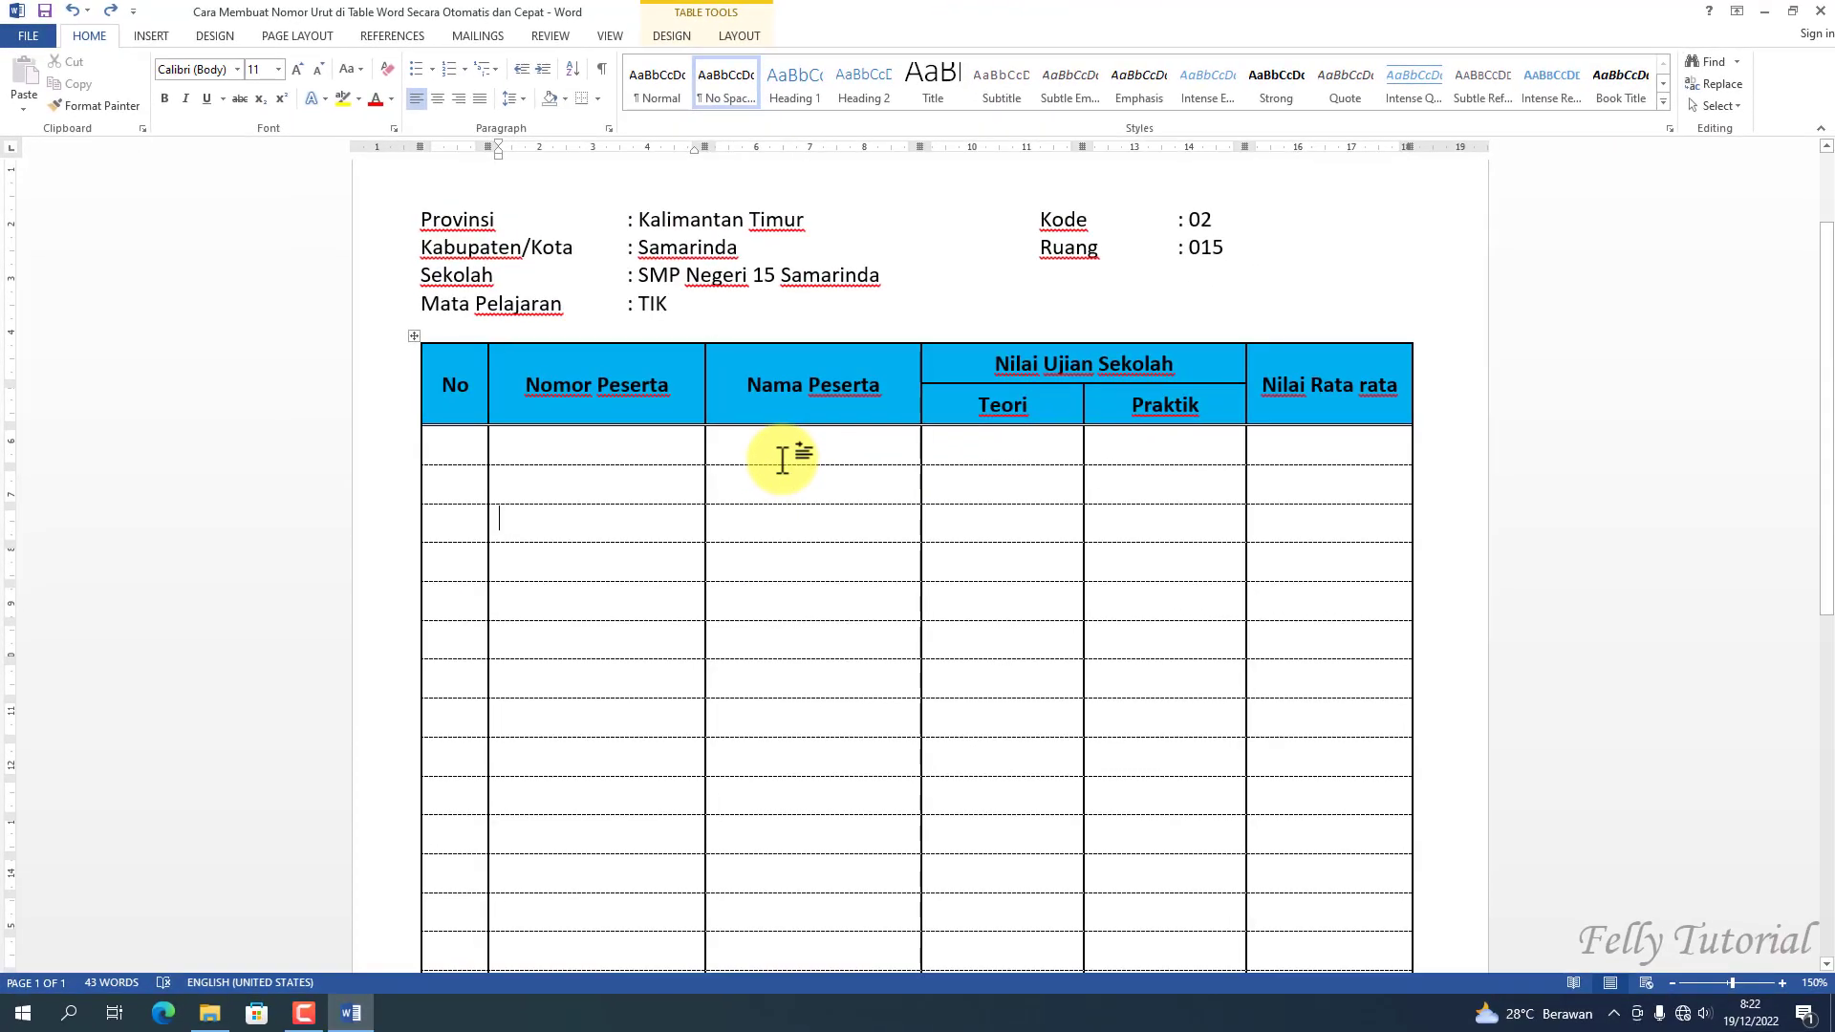
click(455, 455)
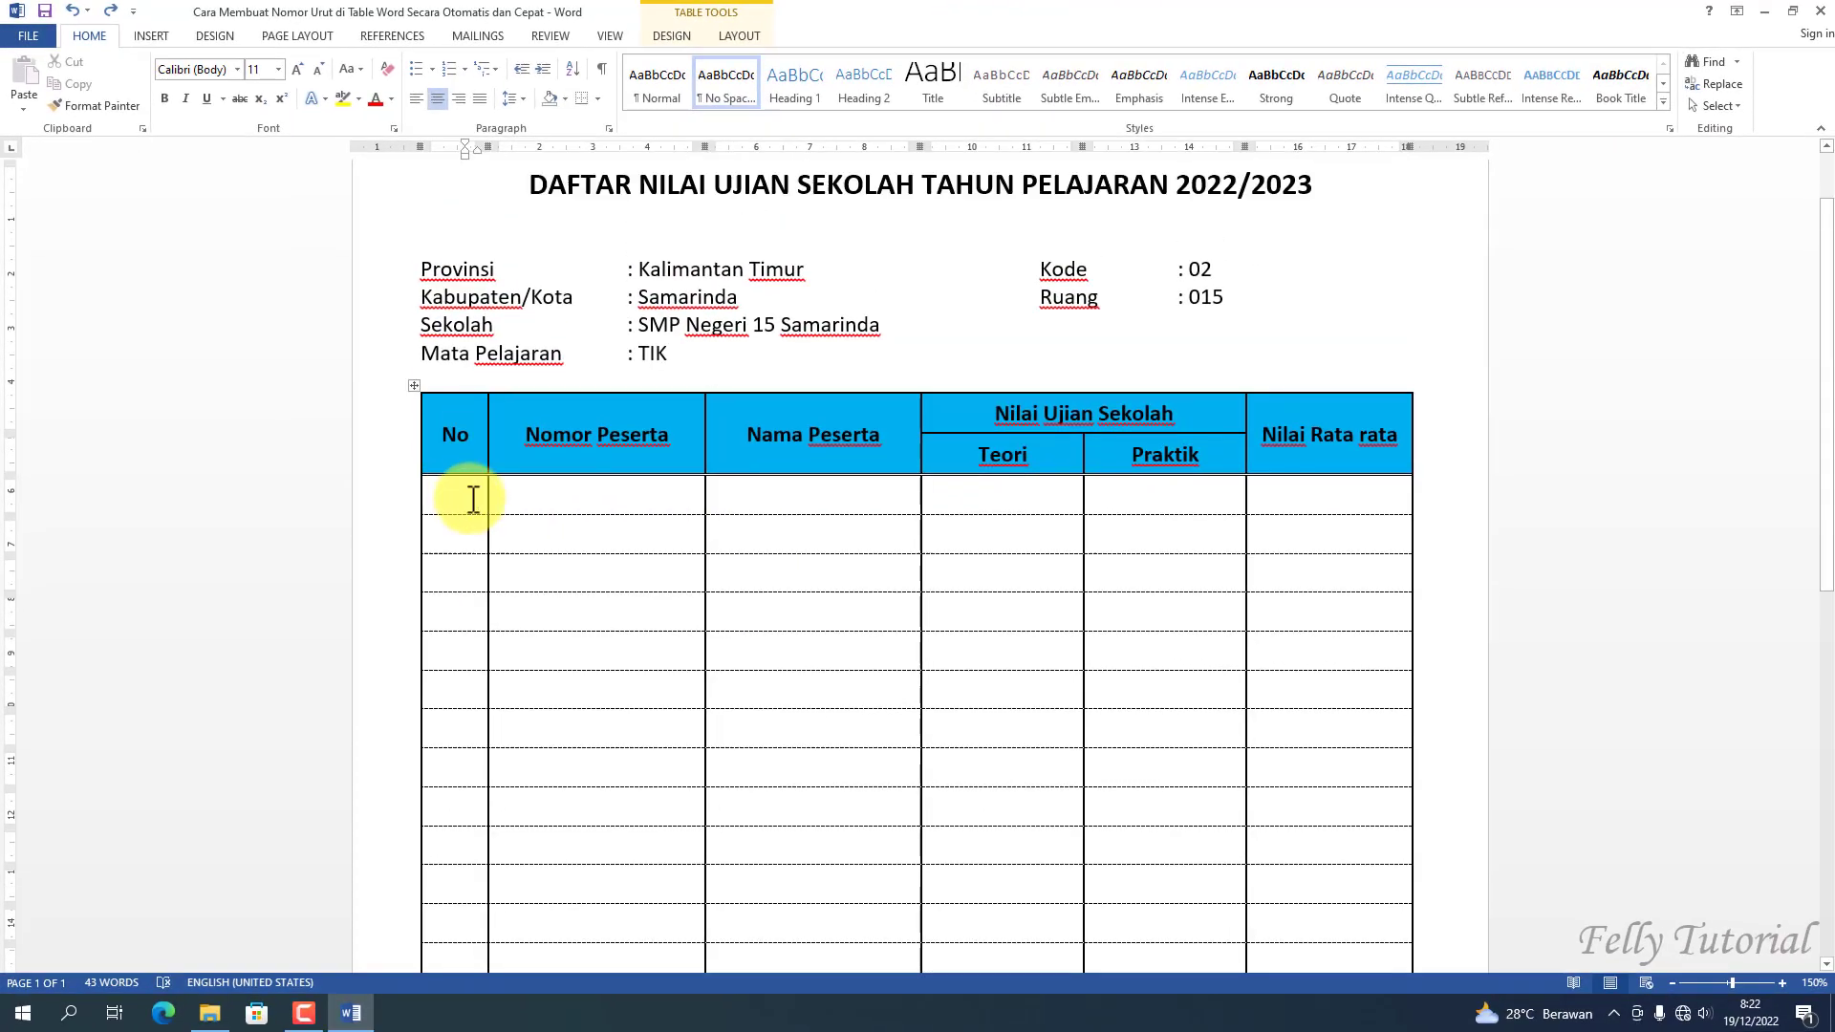
scroll(469, 469, up, 1)
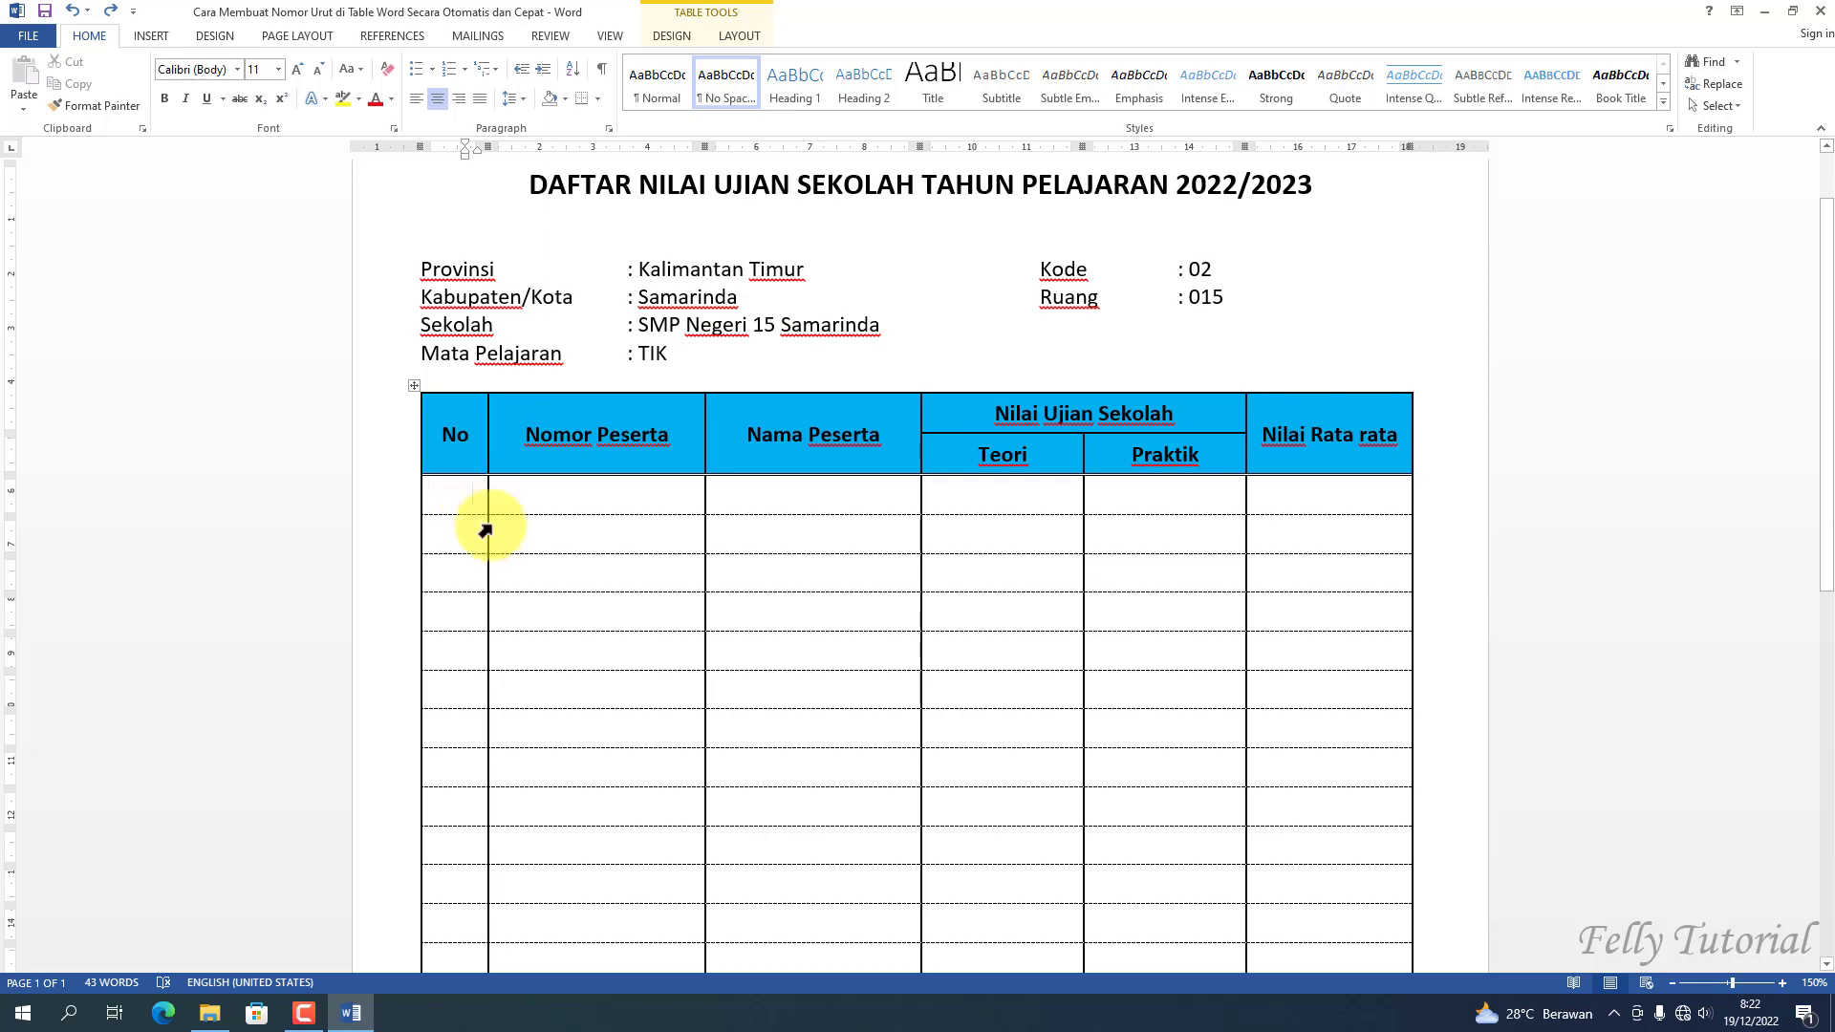
scroll(512, 581, down, 4)
scroll(514, 581, down, 2)
scroll(513, 581, down, 2)
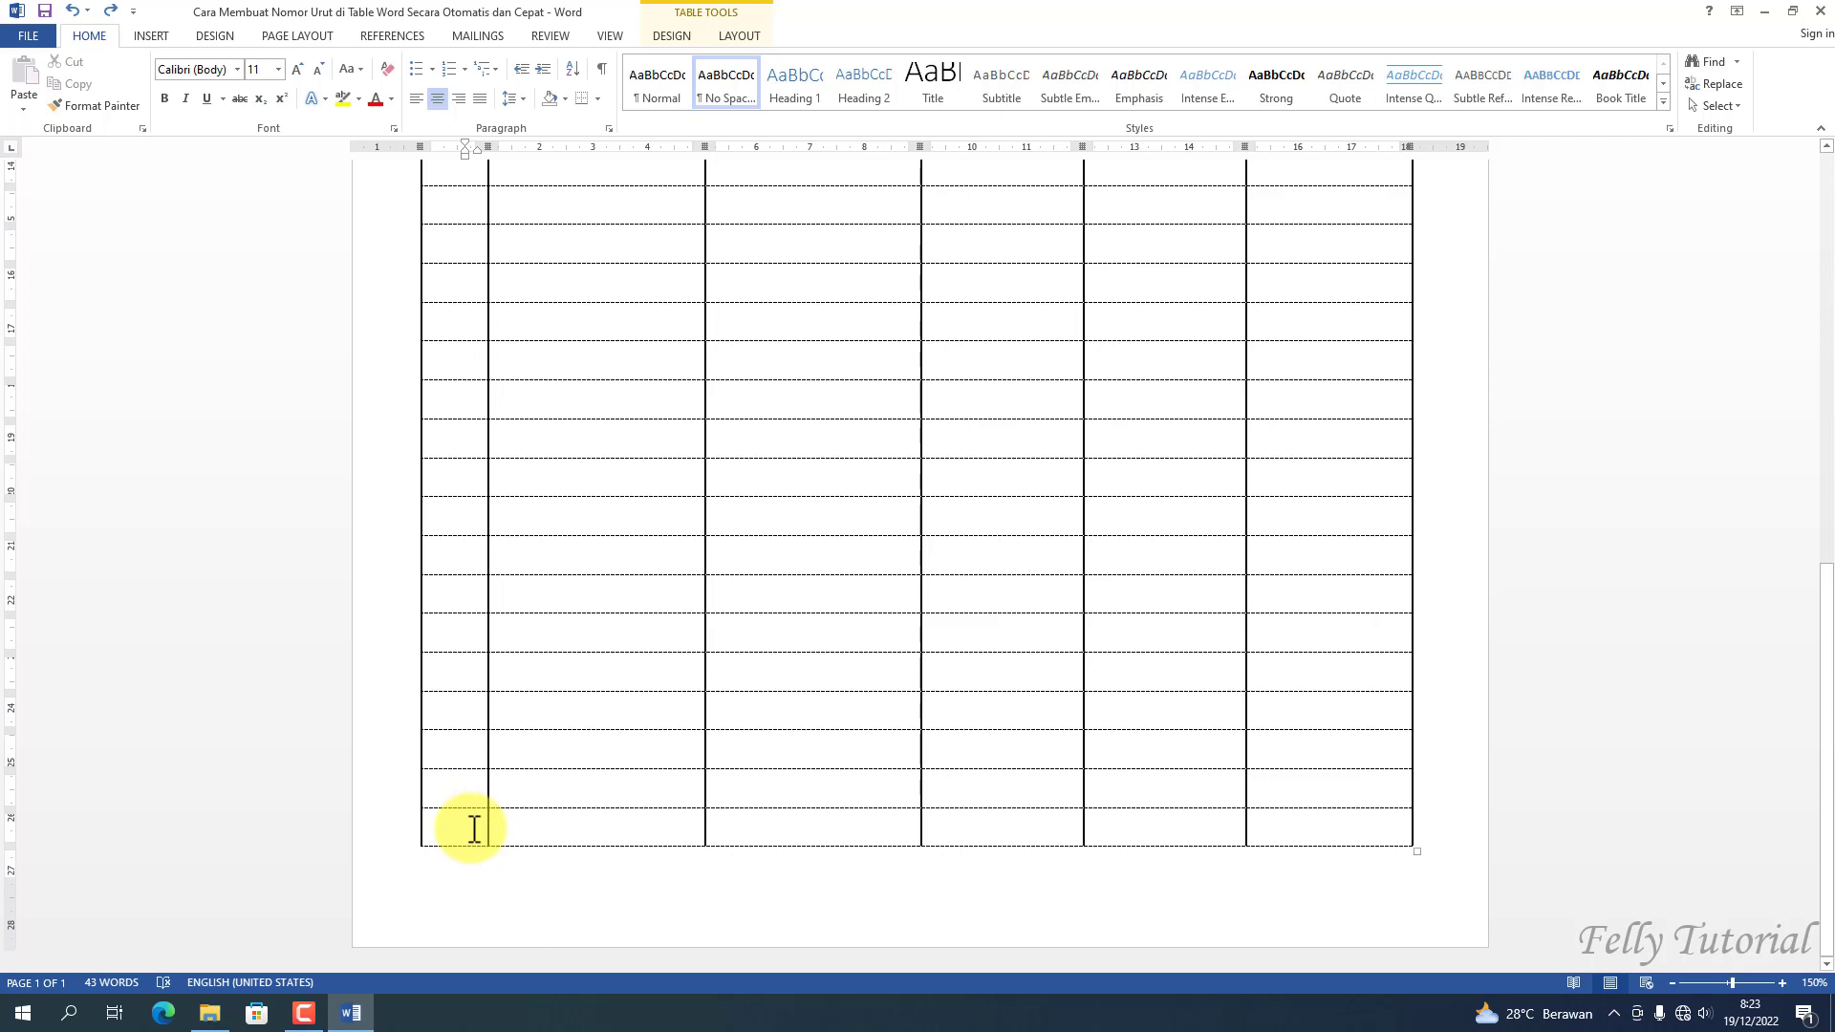
Select the whole No column and apply the '1. 2. 3.' numbering format
shift+click(474, 828)
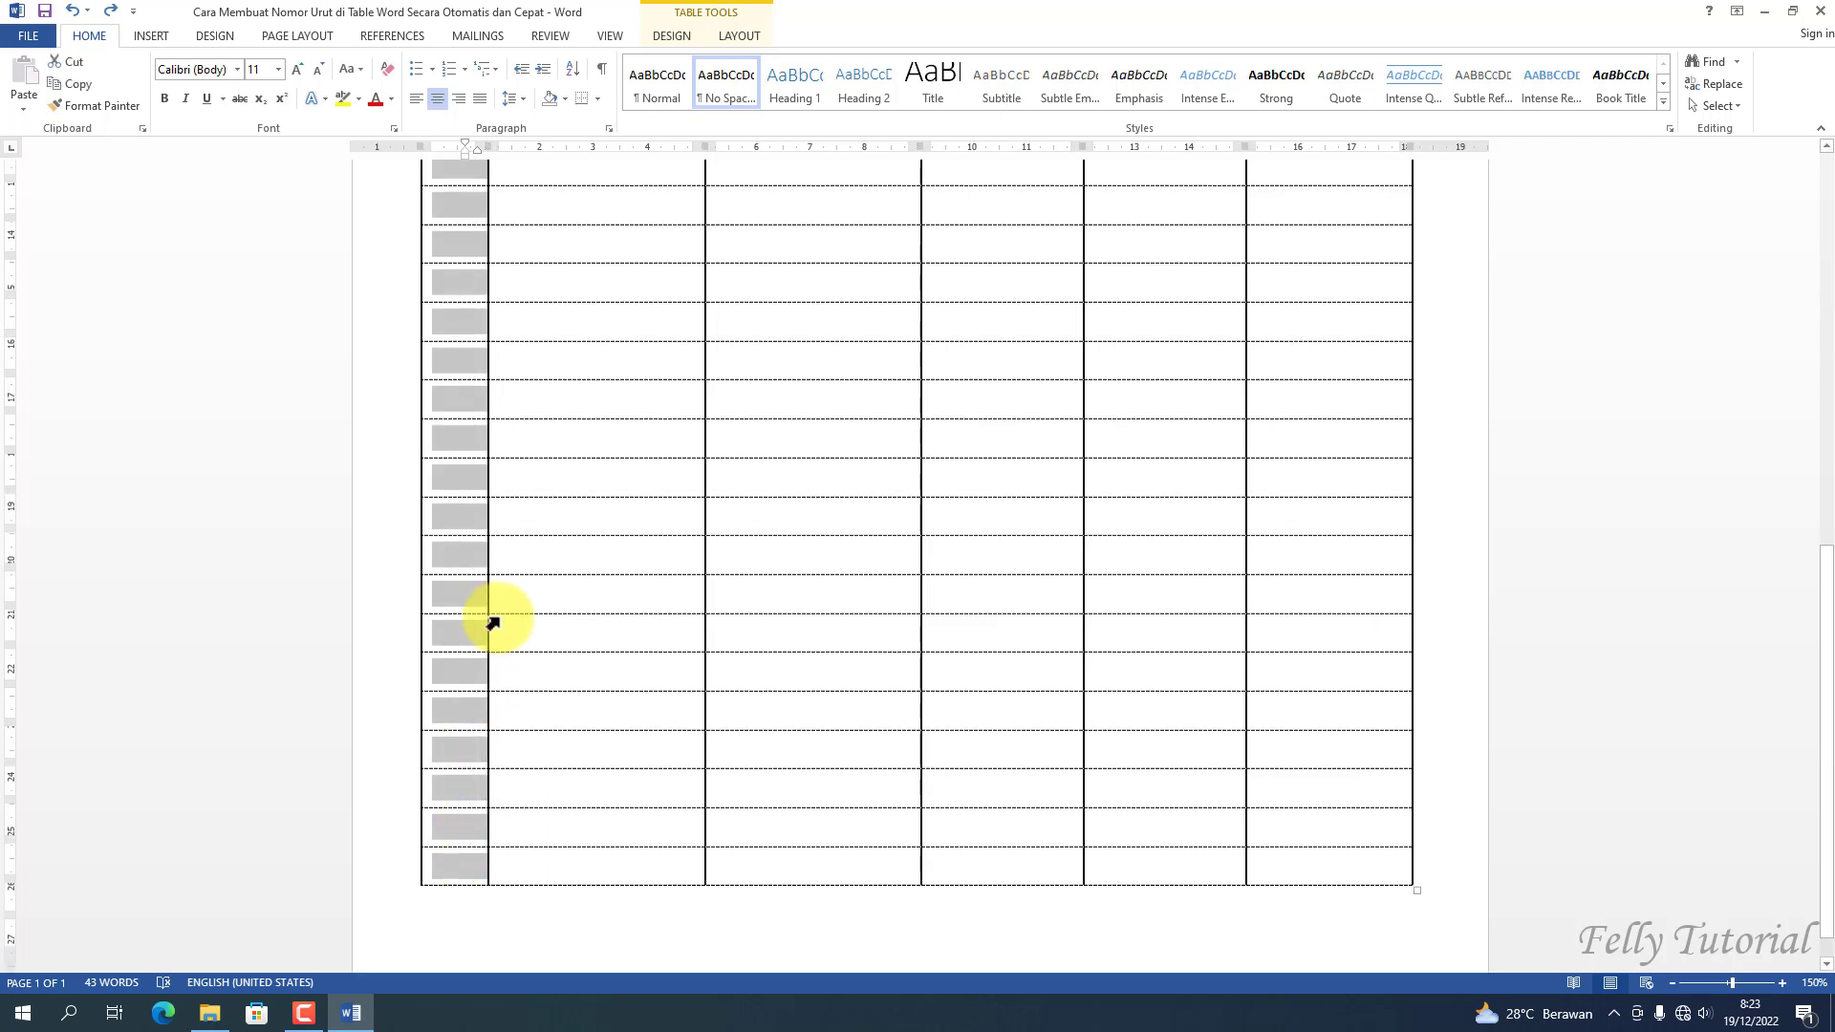
scroll(493, 622, up, 3)
scroll(493, 622, up, 3)
scroll(494, 623, up, 2)
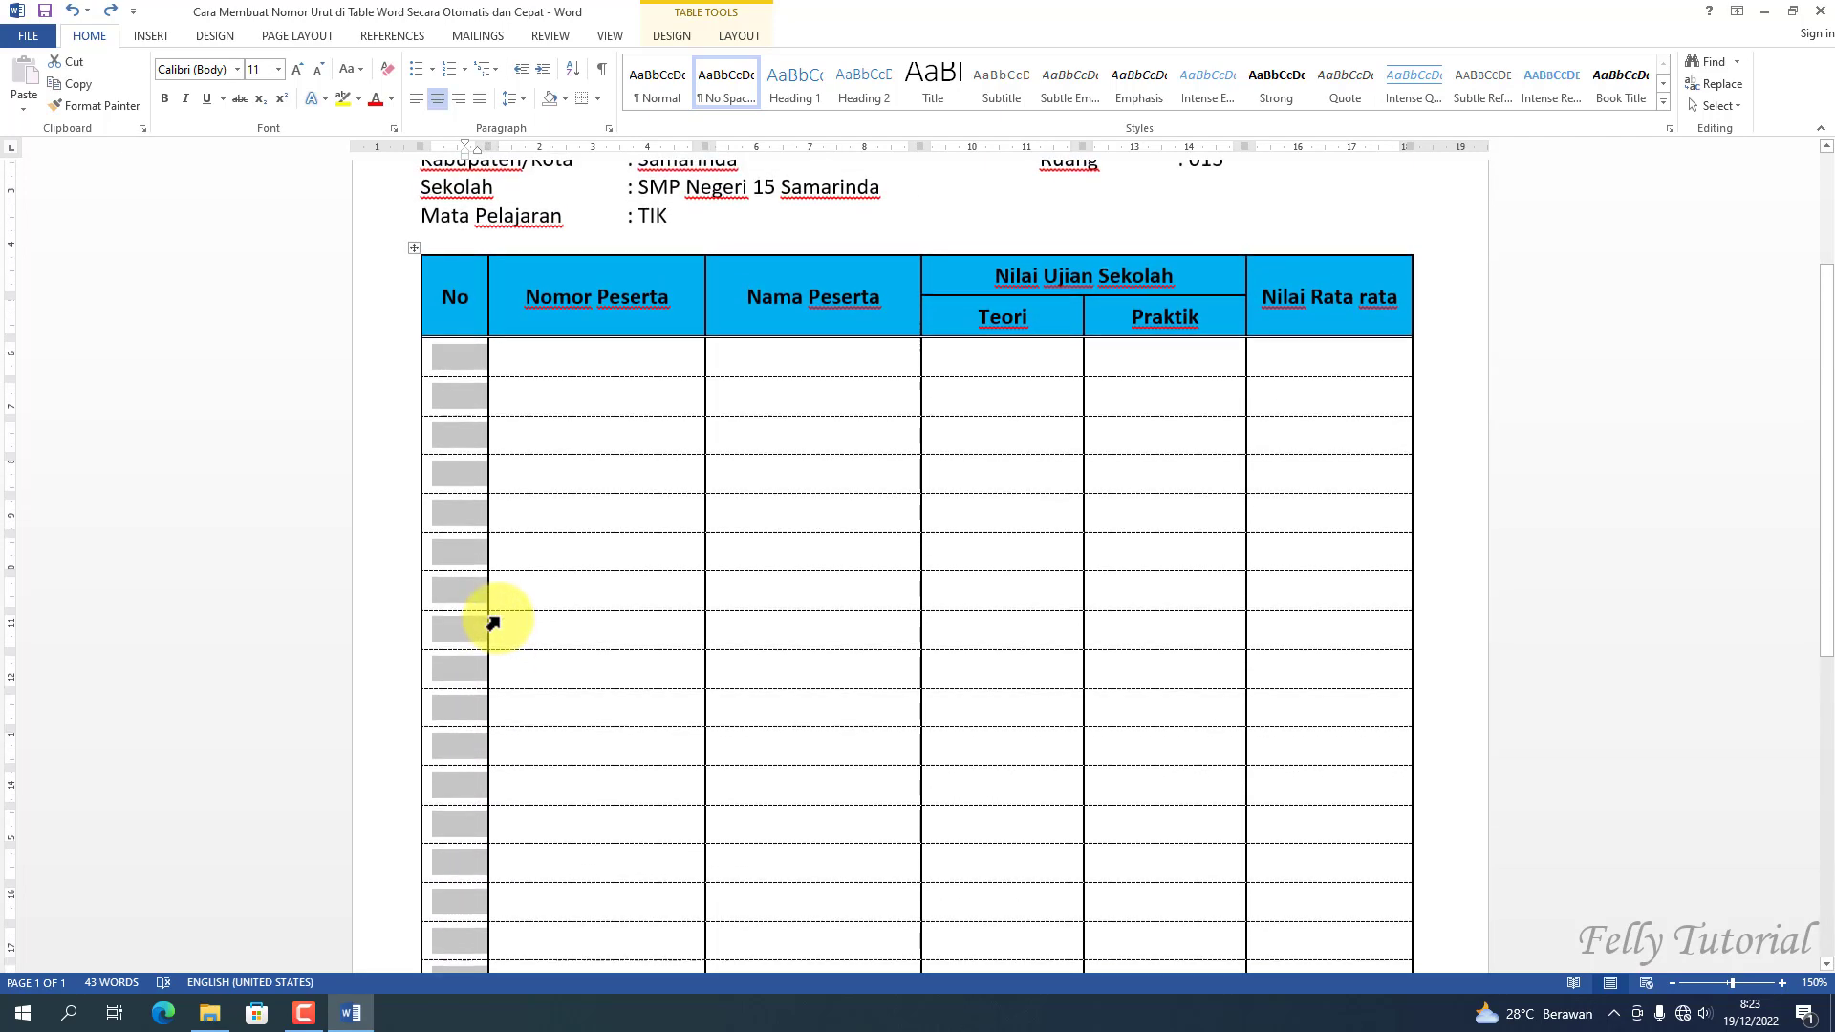
scroll(487, 617, up, 2)
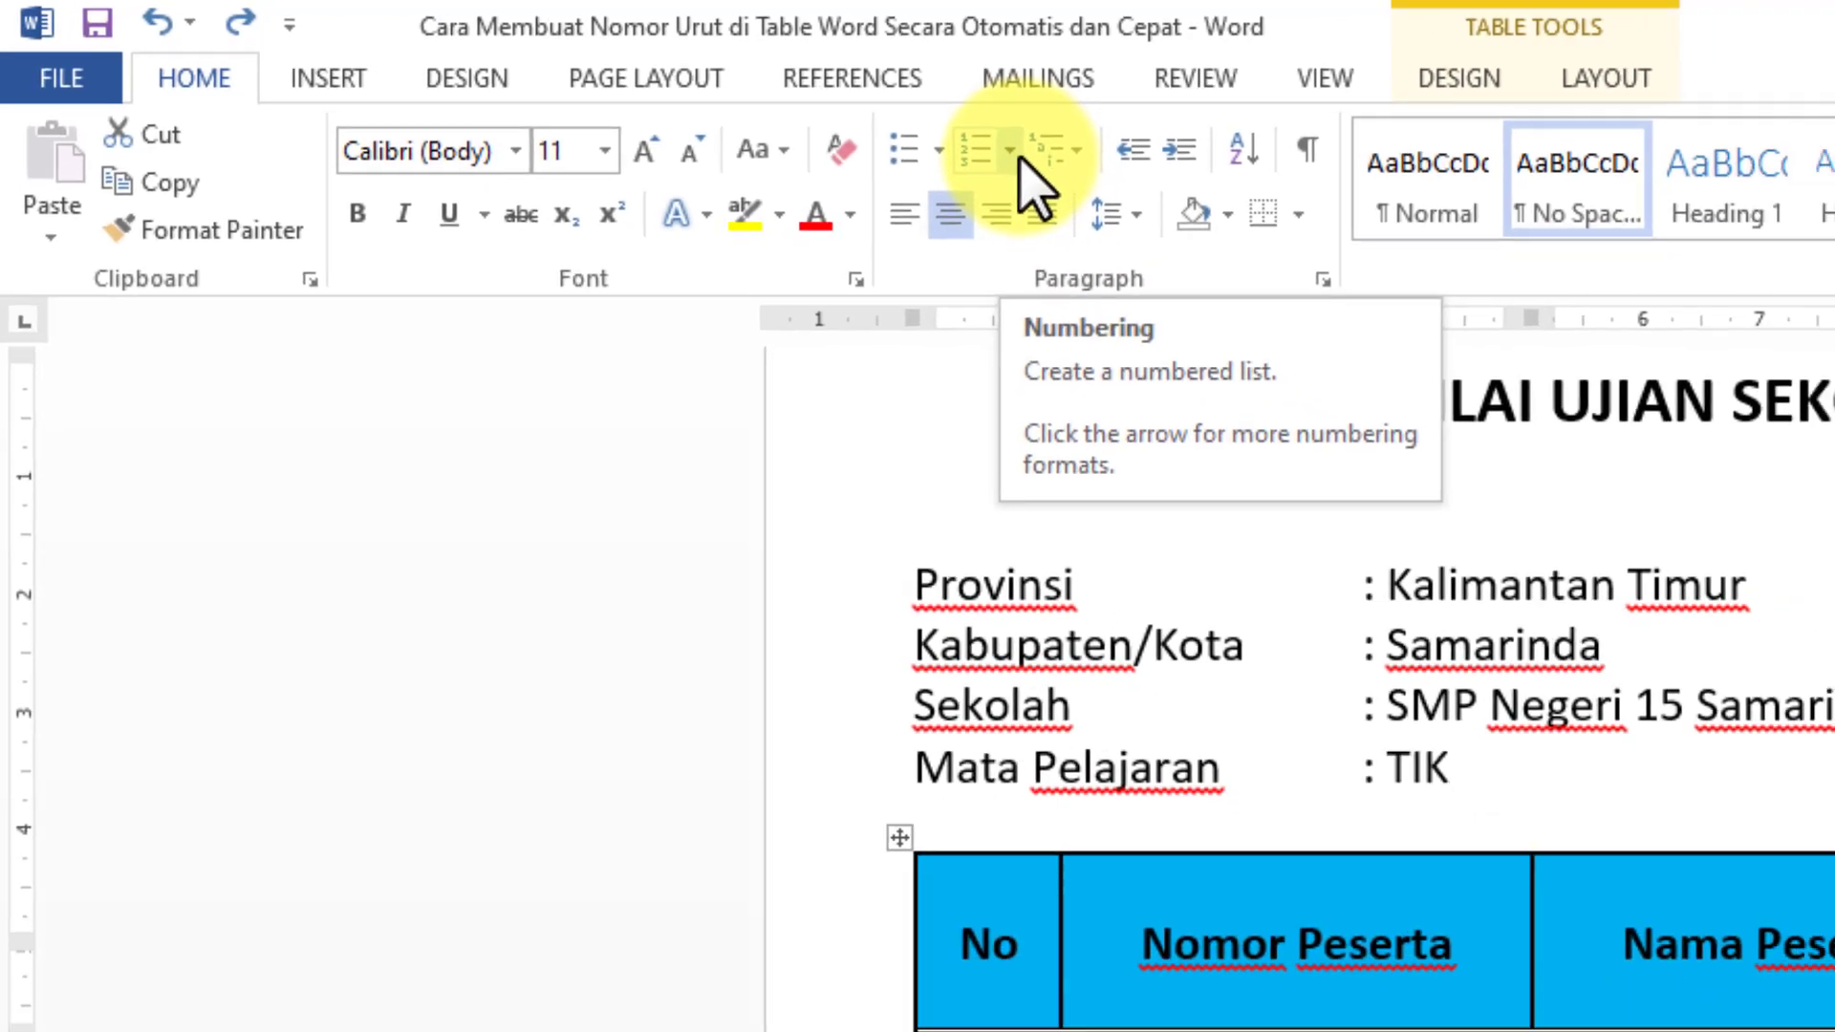
click(1115, 167)
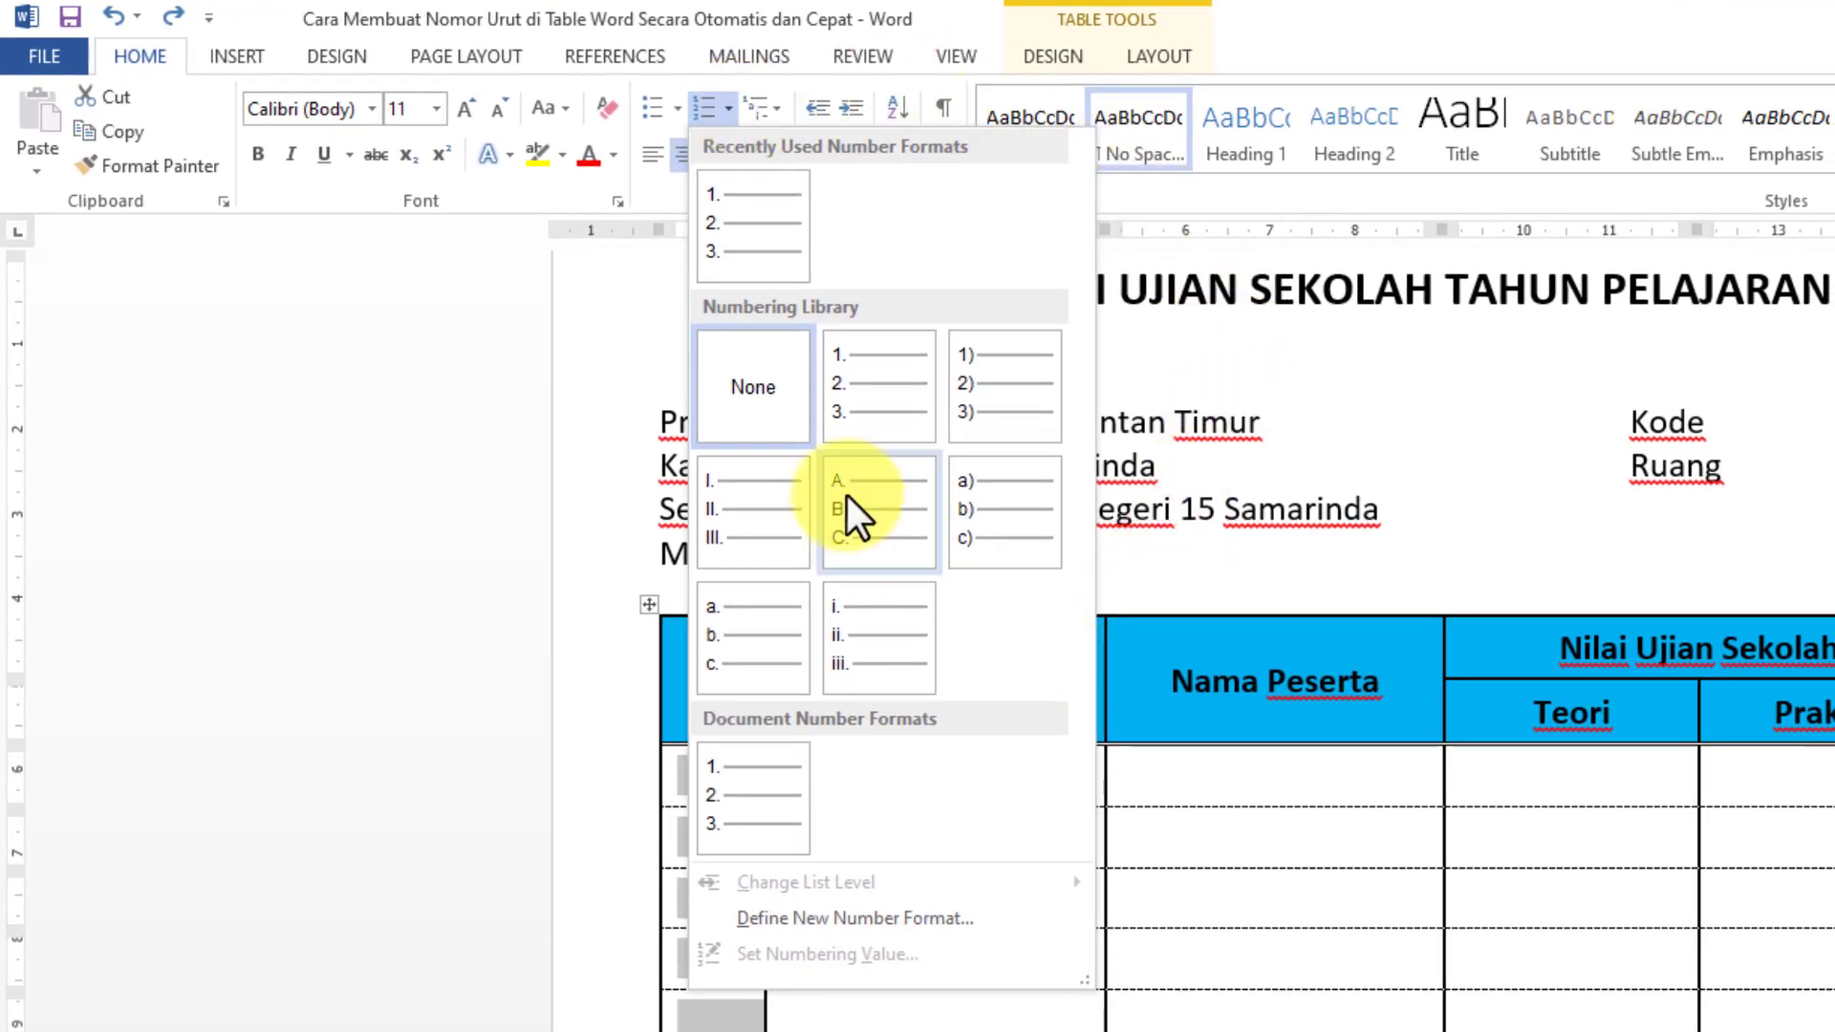
click(863, 386)
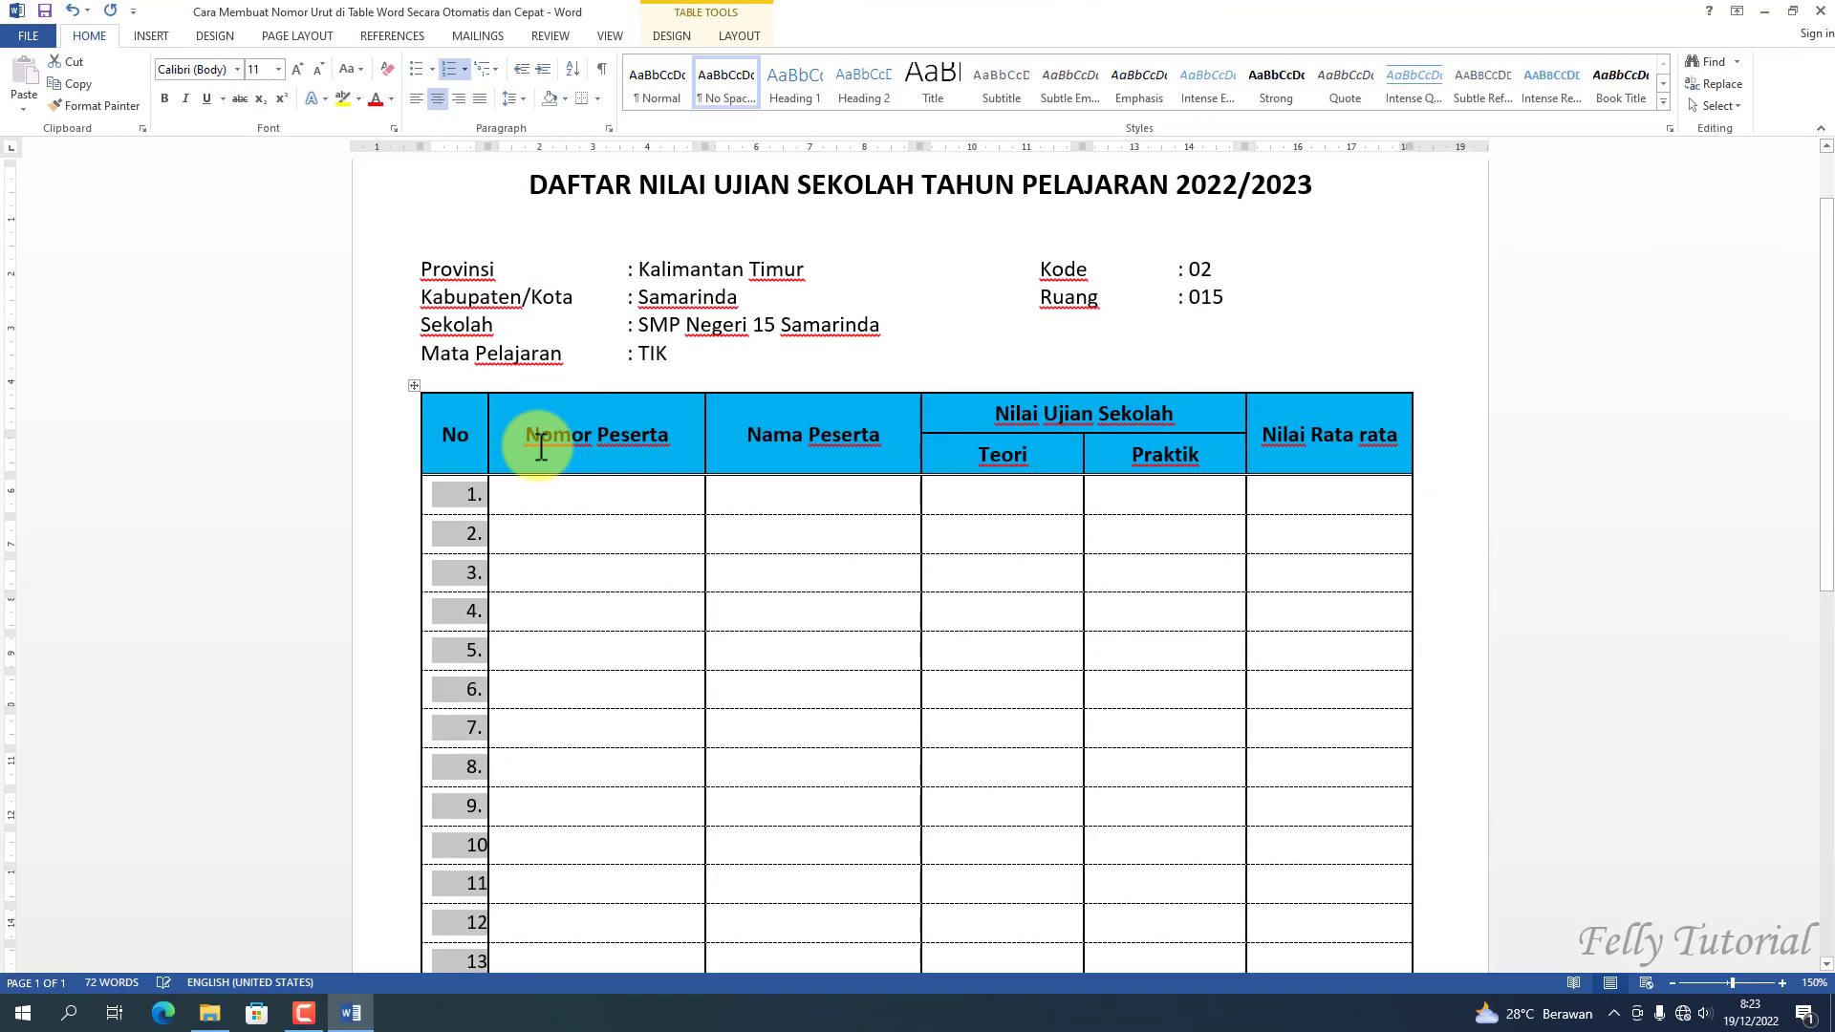
scroll(504, 536, down, 3)
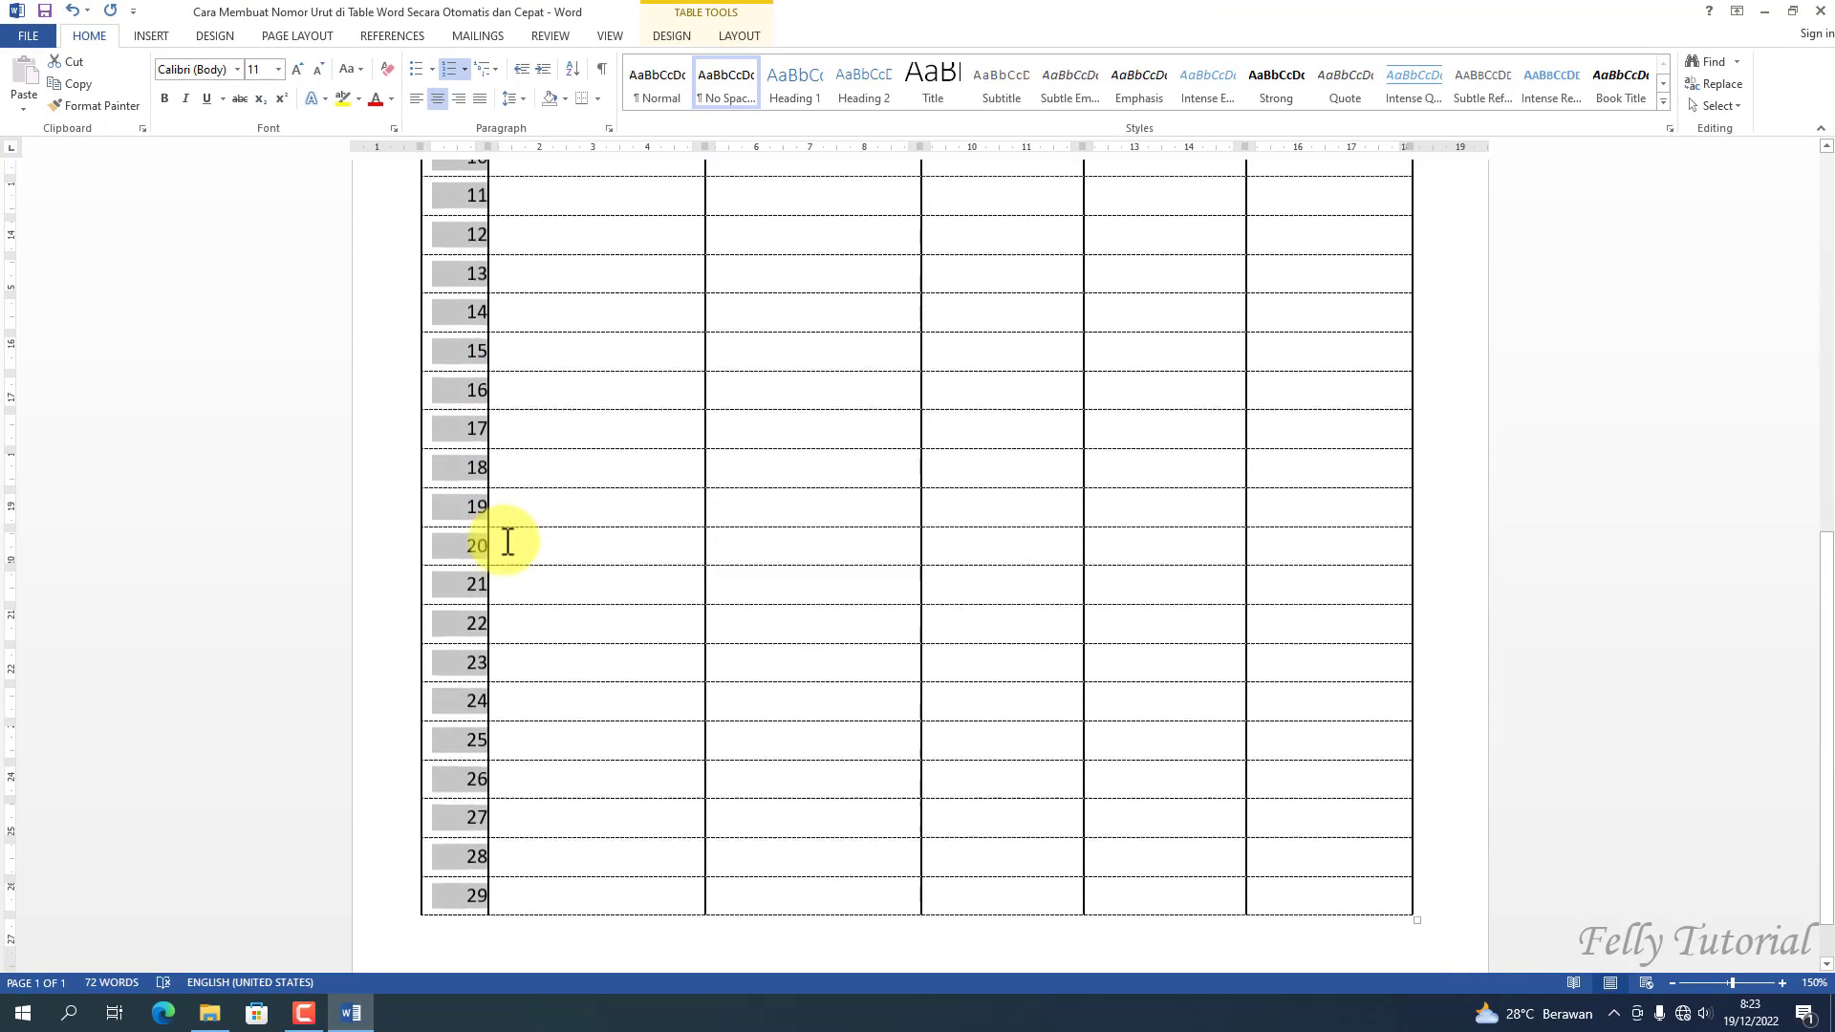
scroll(504, 536, down, 4)
scroll(641, 474, up, 1)
scroll(641, 473, up, 3)
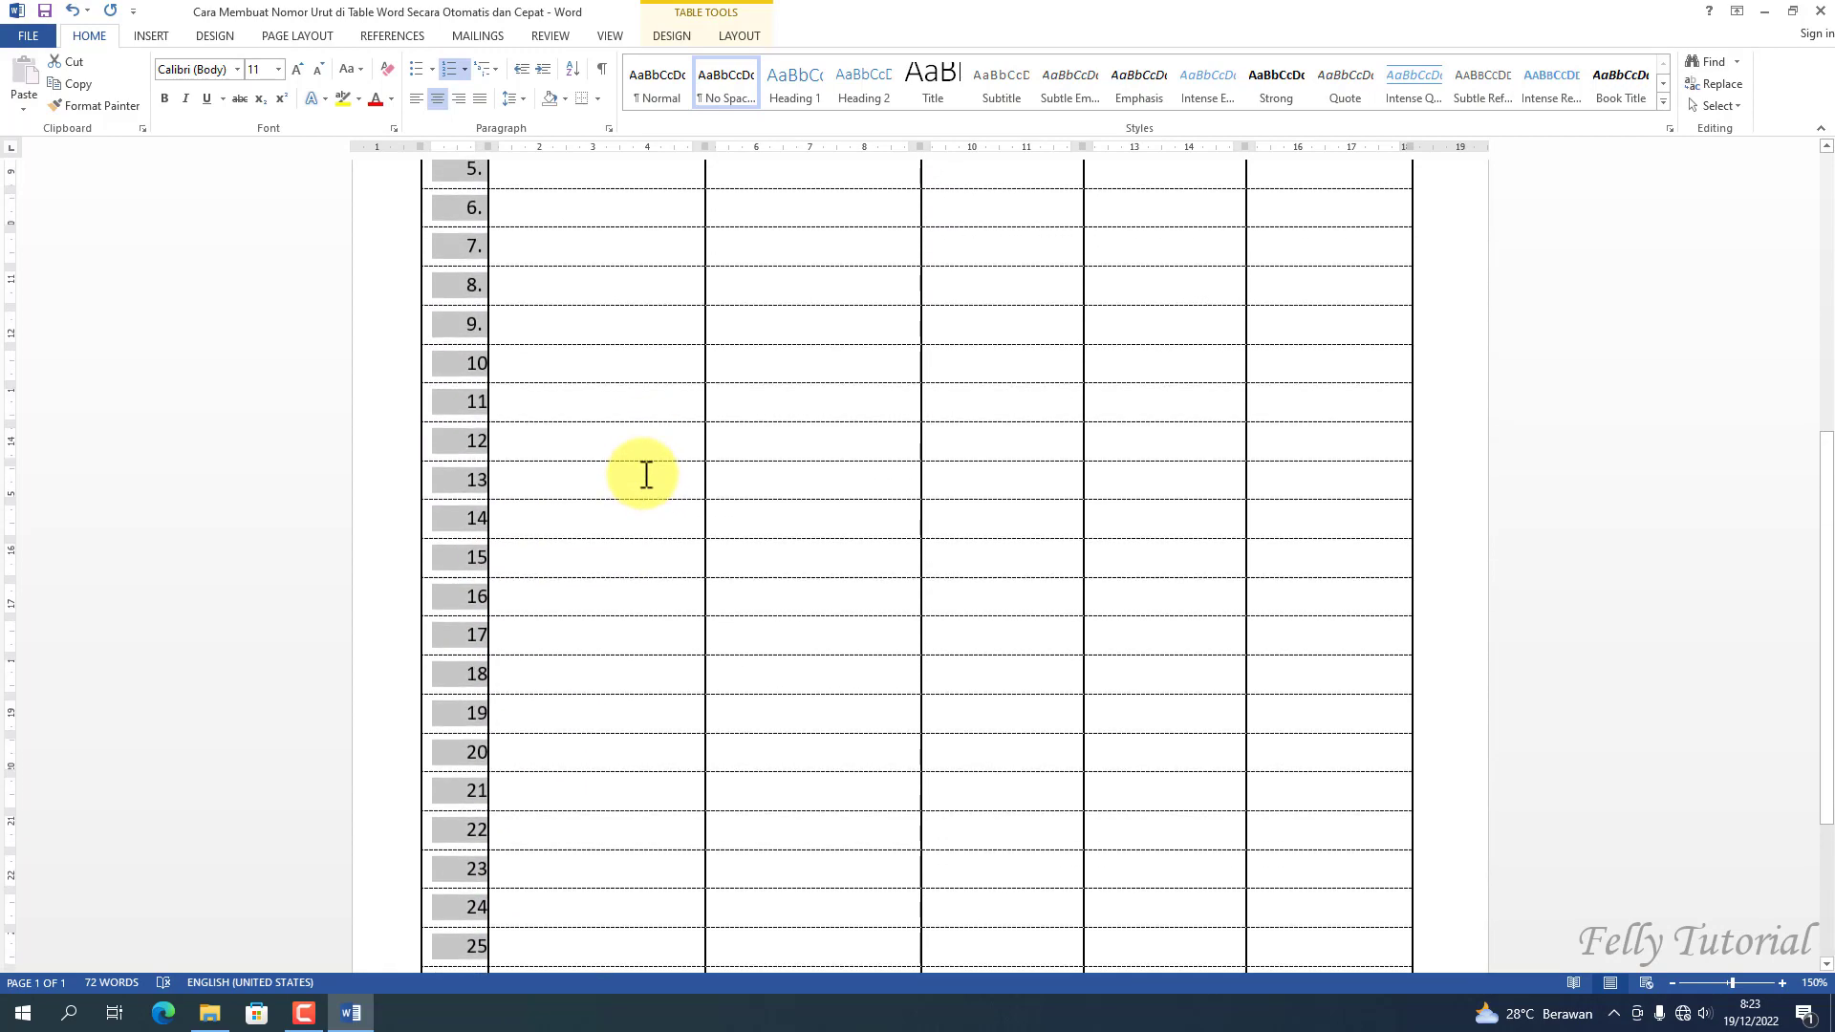
scroll(641, 468, up, 3)
scroll(471, 299, up, 1)
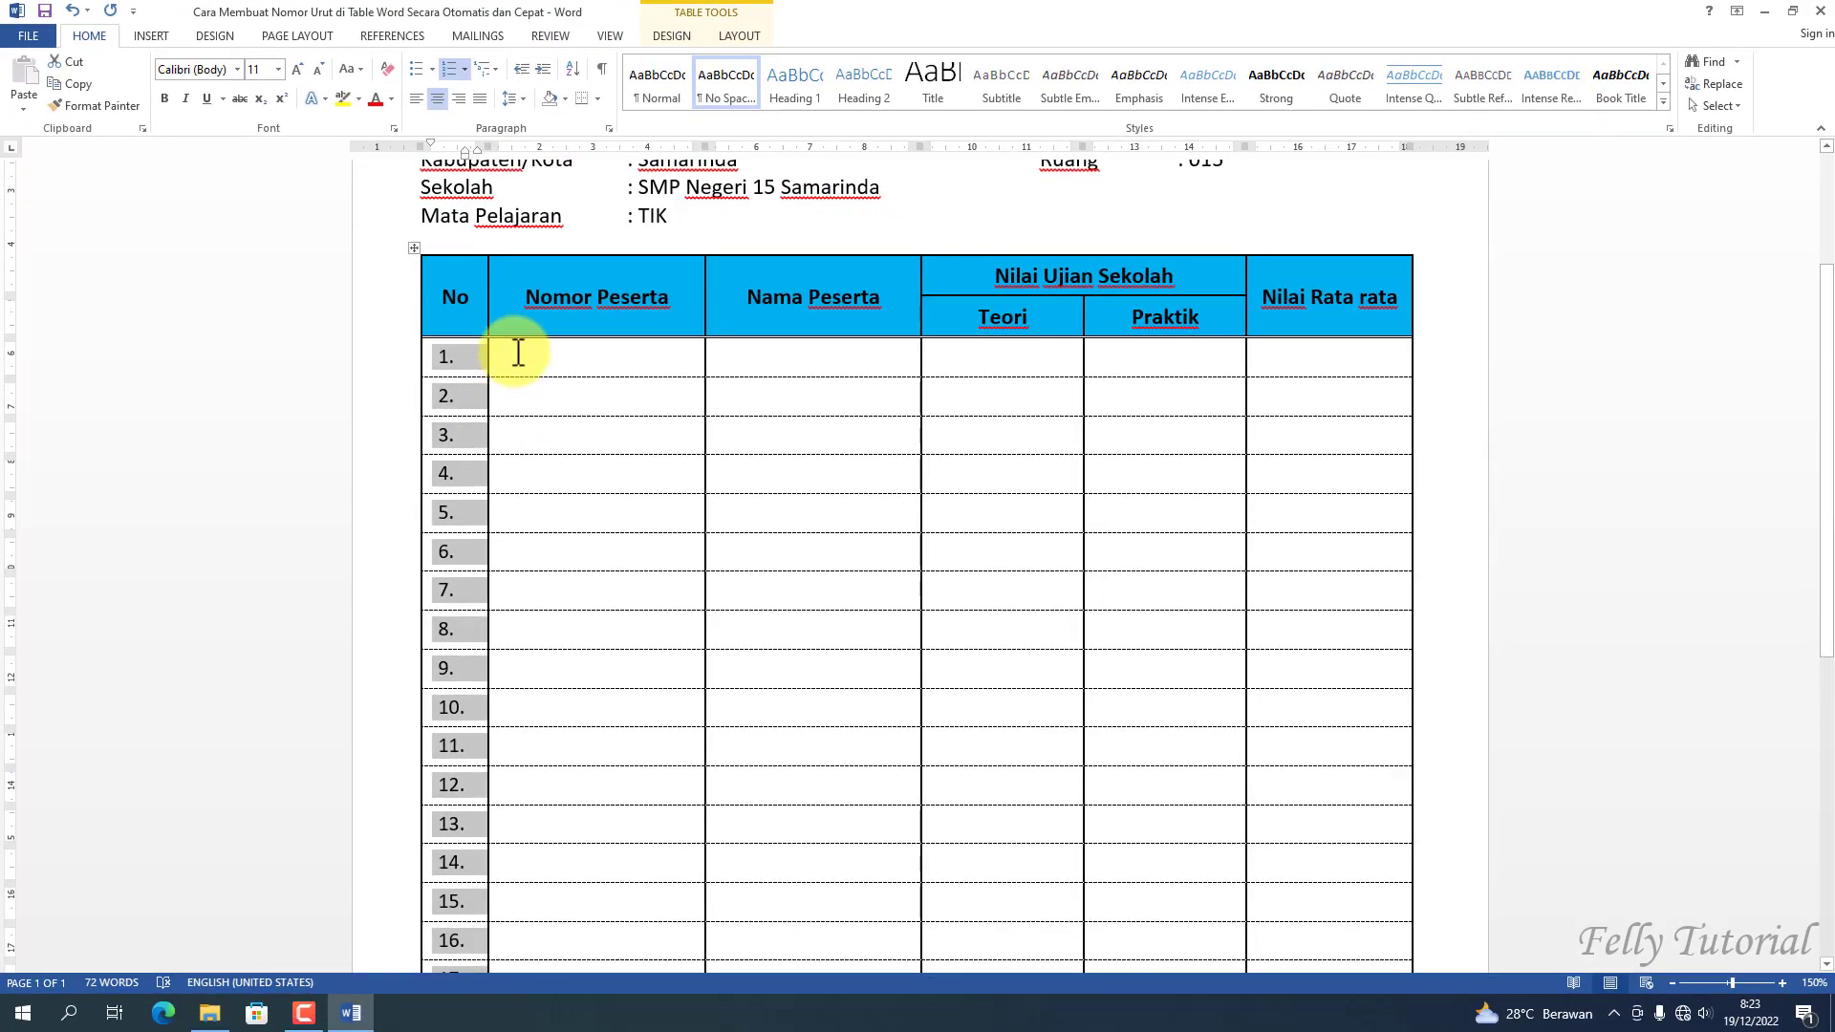
click(517, 354)
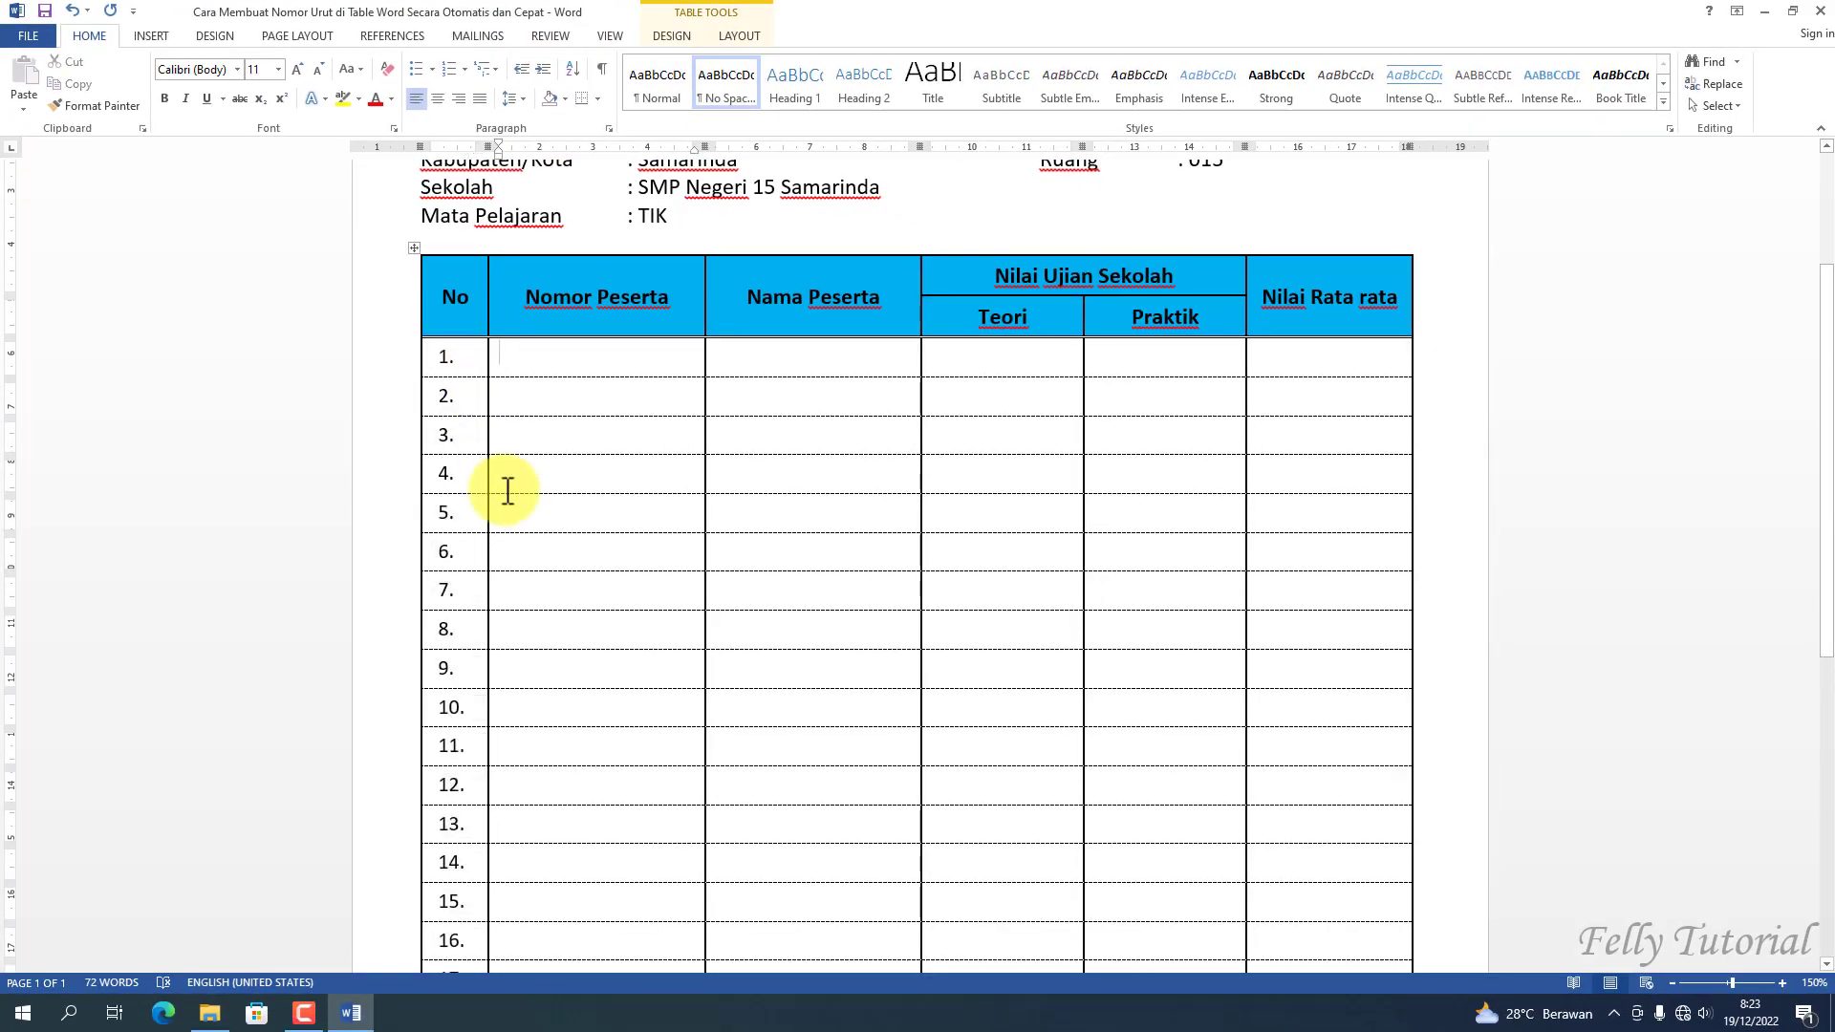
scroll(504, 506, down, 4)
scroll(492, 612, down, 2)
scroll(488, 727, up, 3)
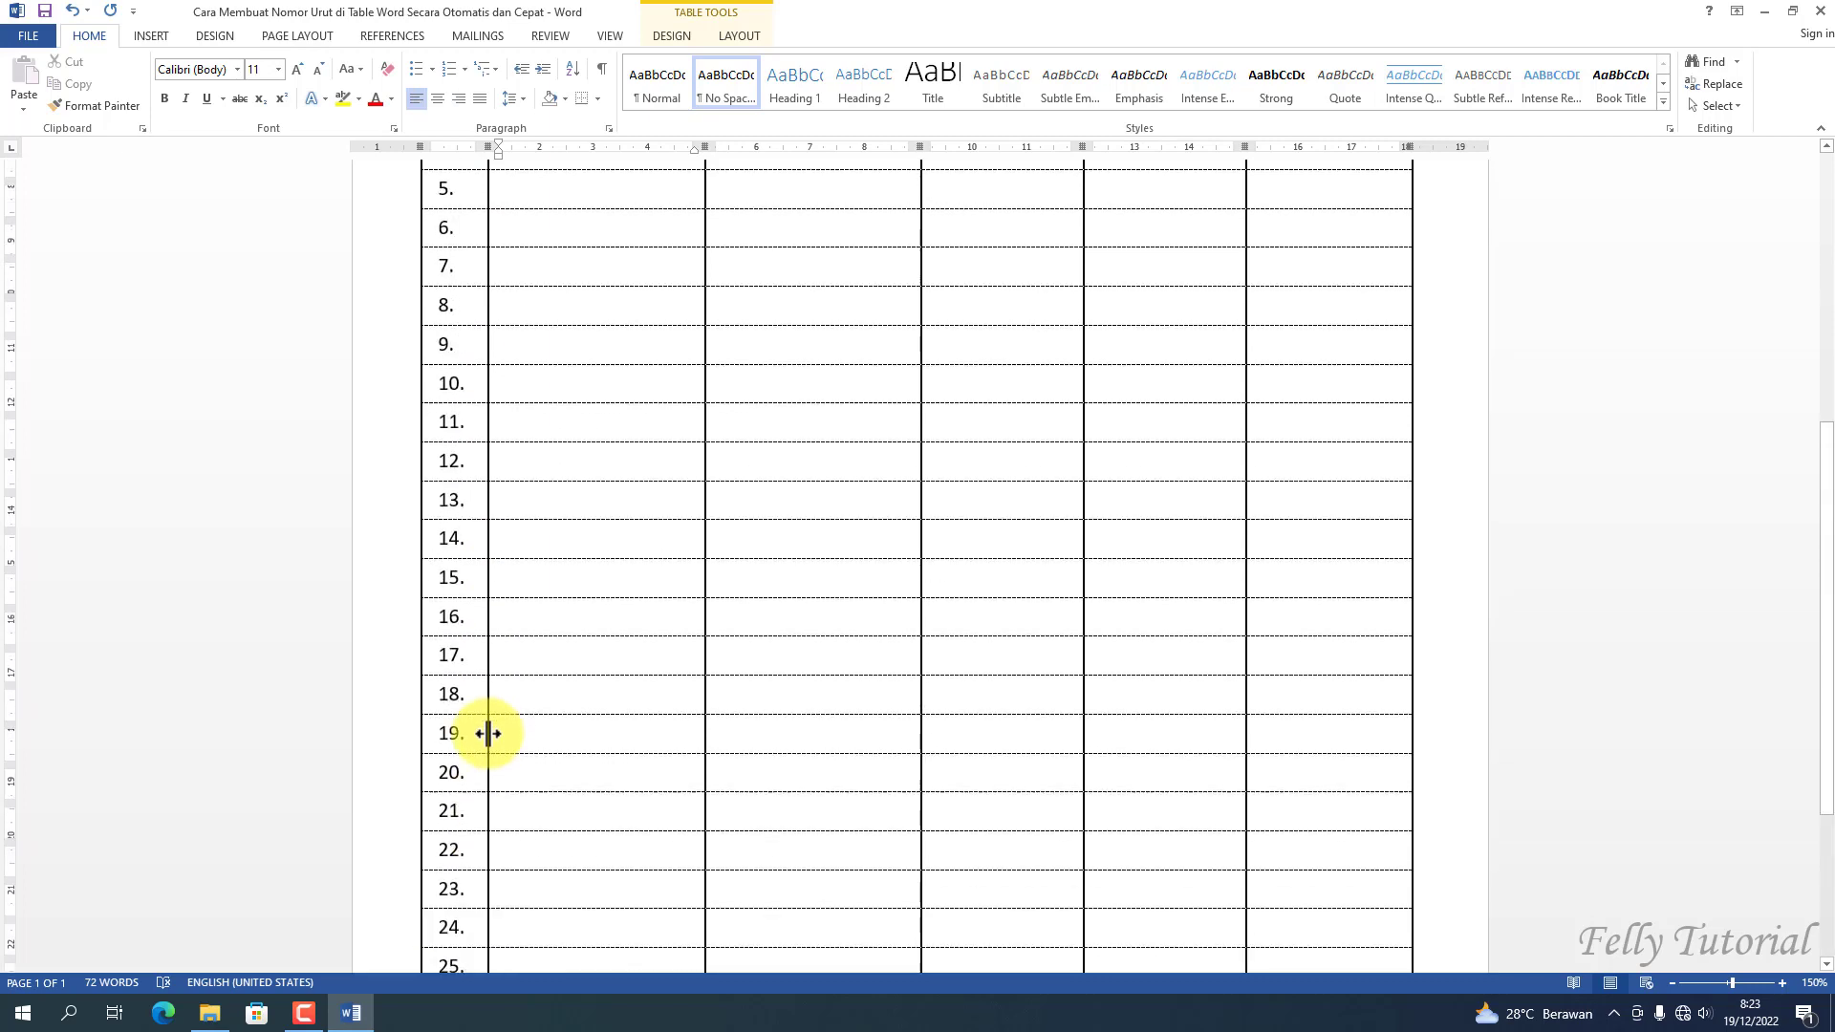
scroll(488, 727, up, 4)
scroll(490, 717, up, 2)
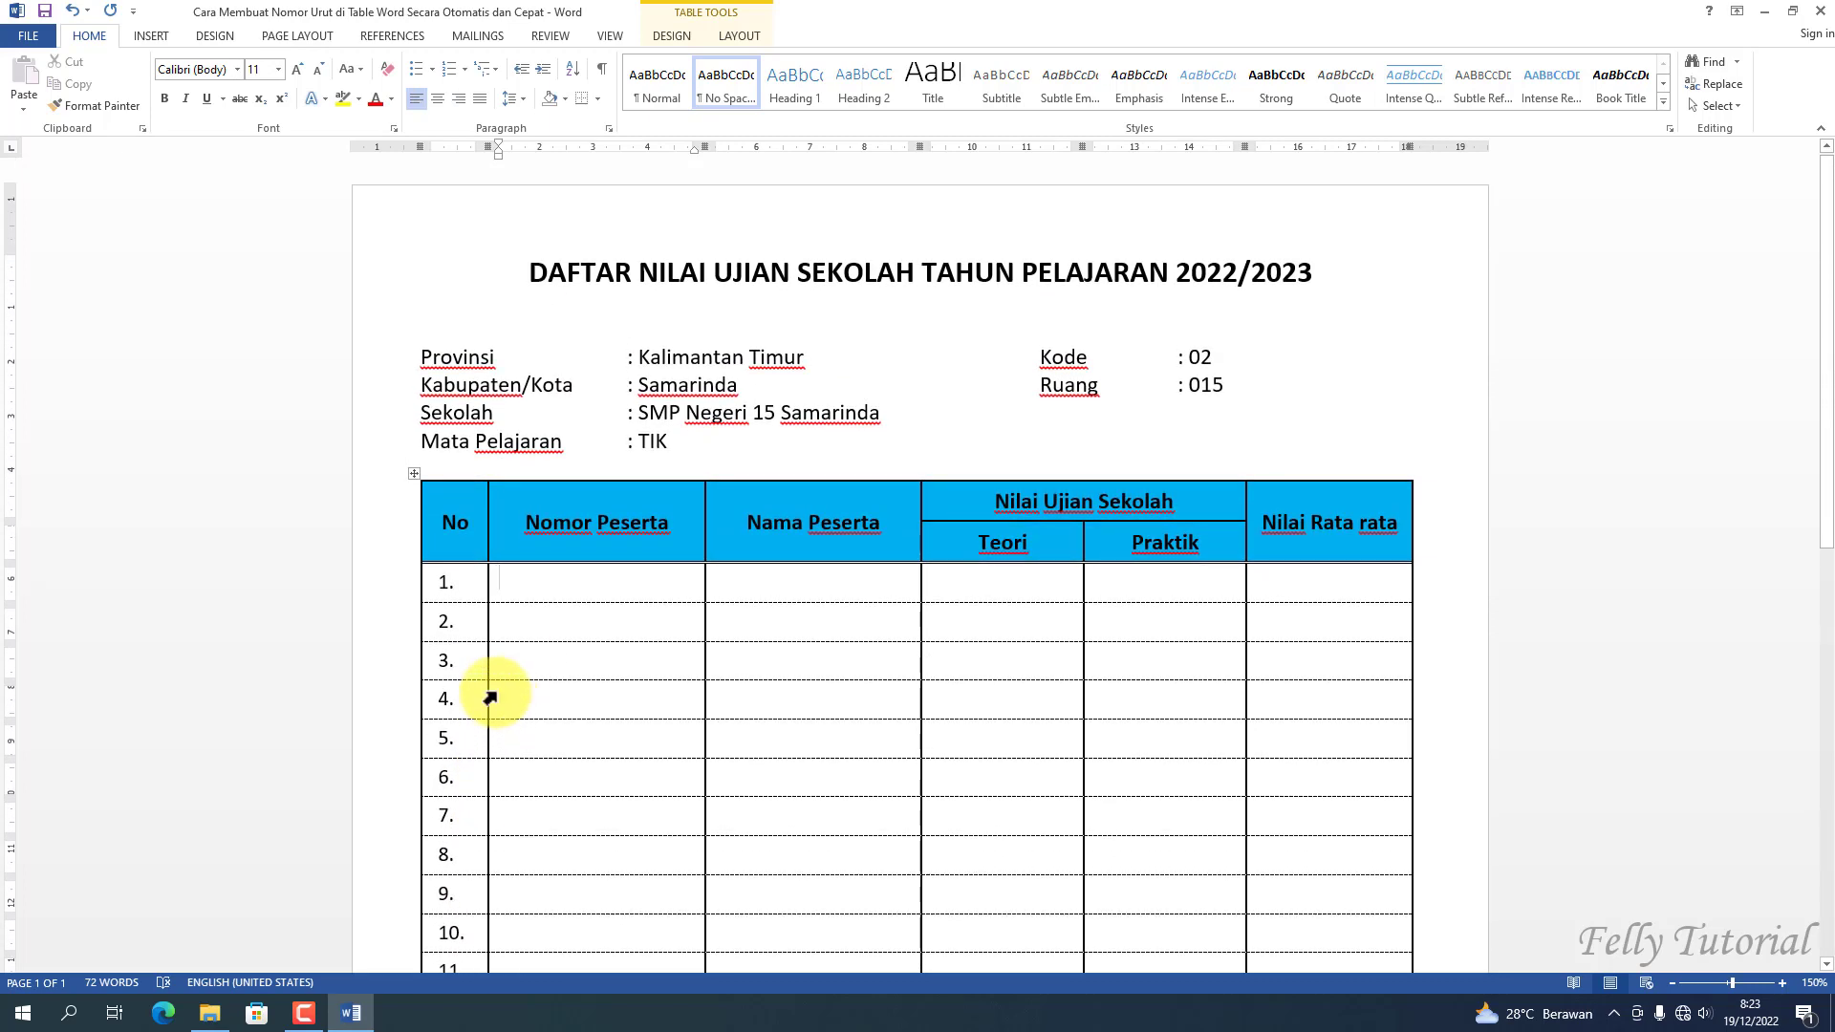
scroll(489, 698, down, 6)
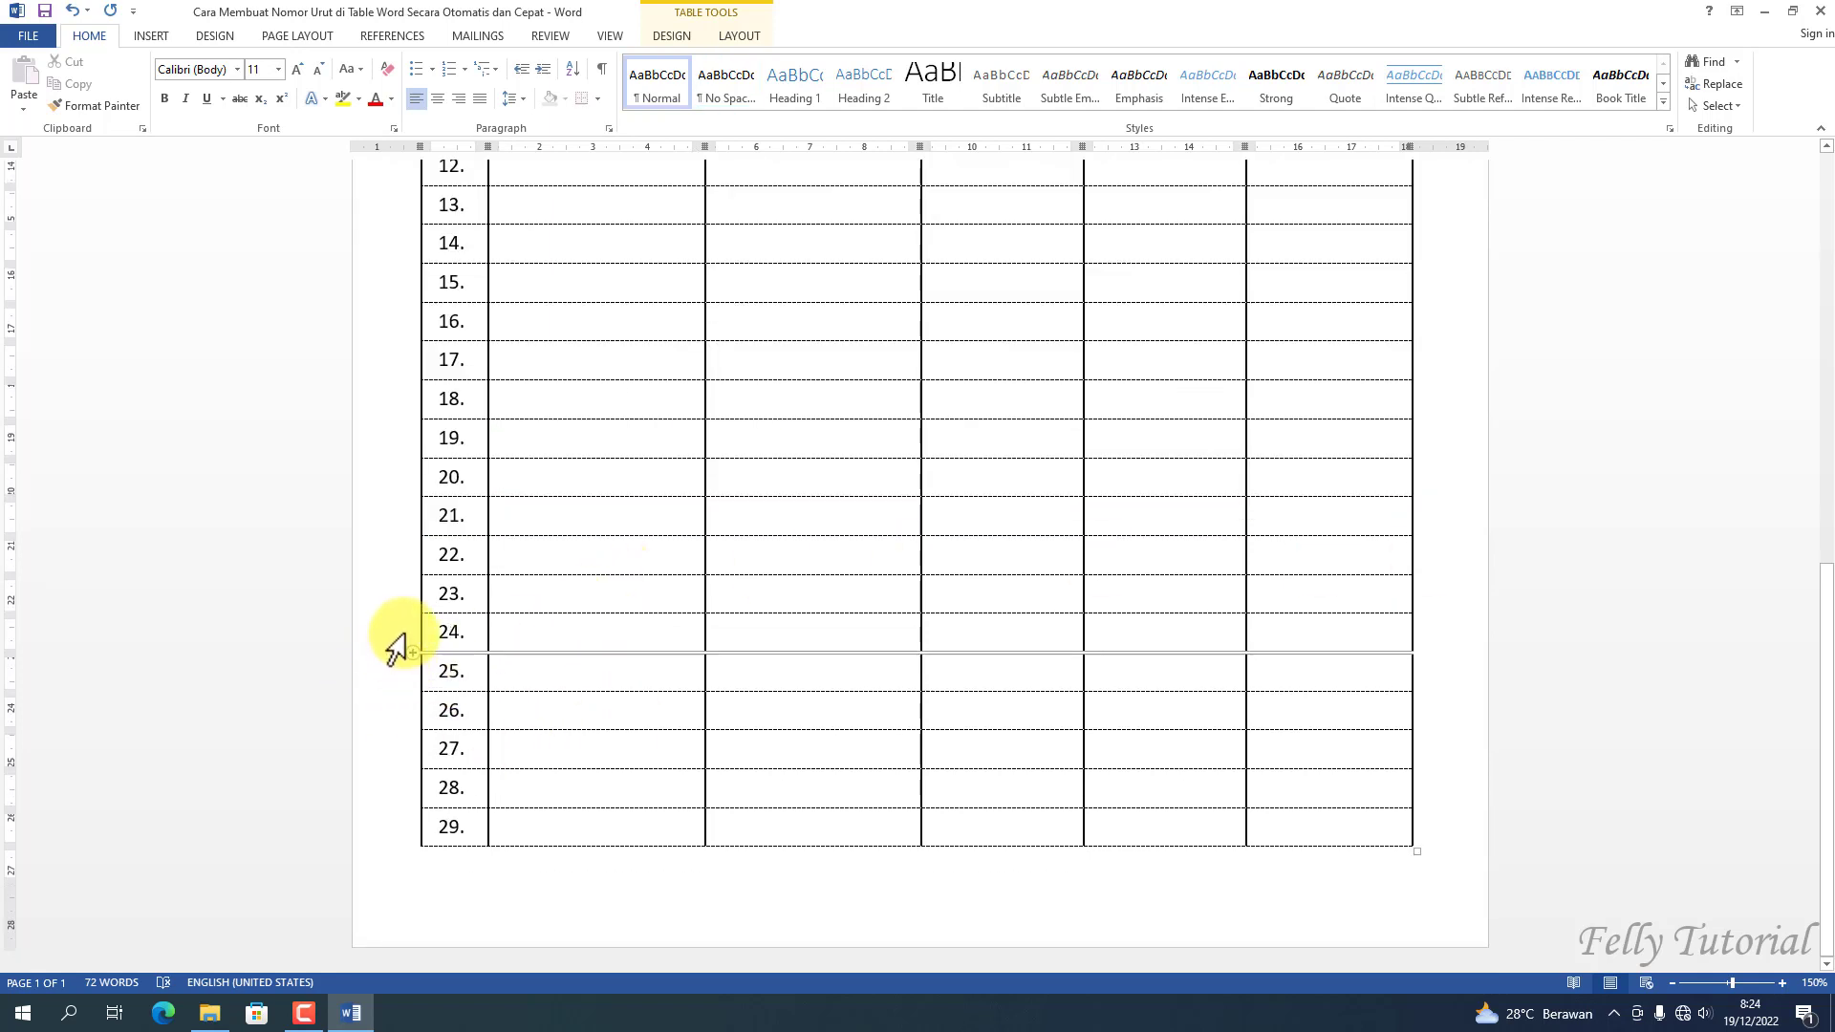
Insert six rows below row 29 so the No column continues to 35
drag(393, 635, 395, 824)
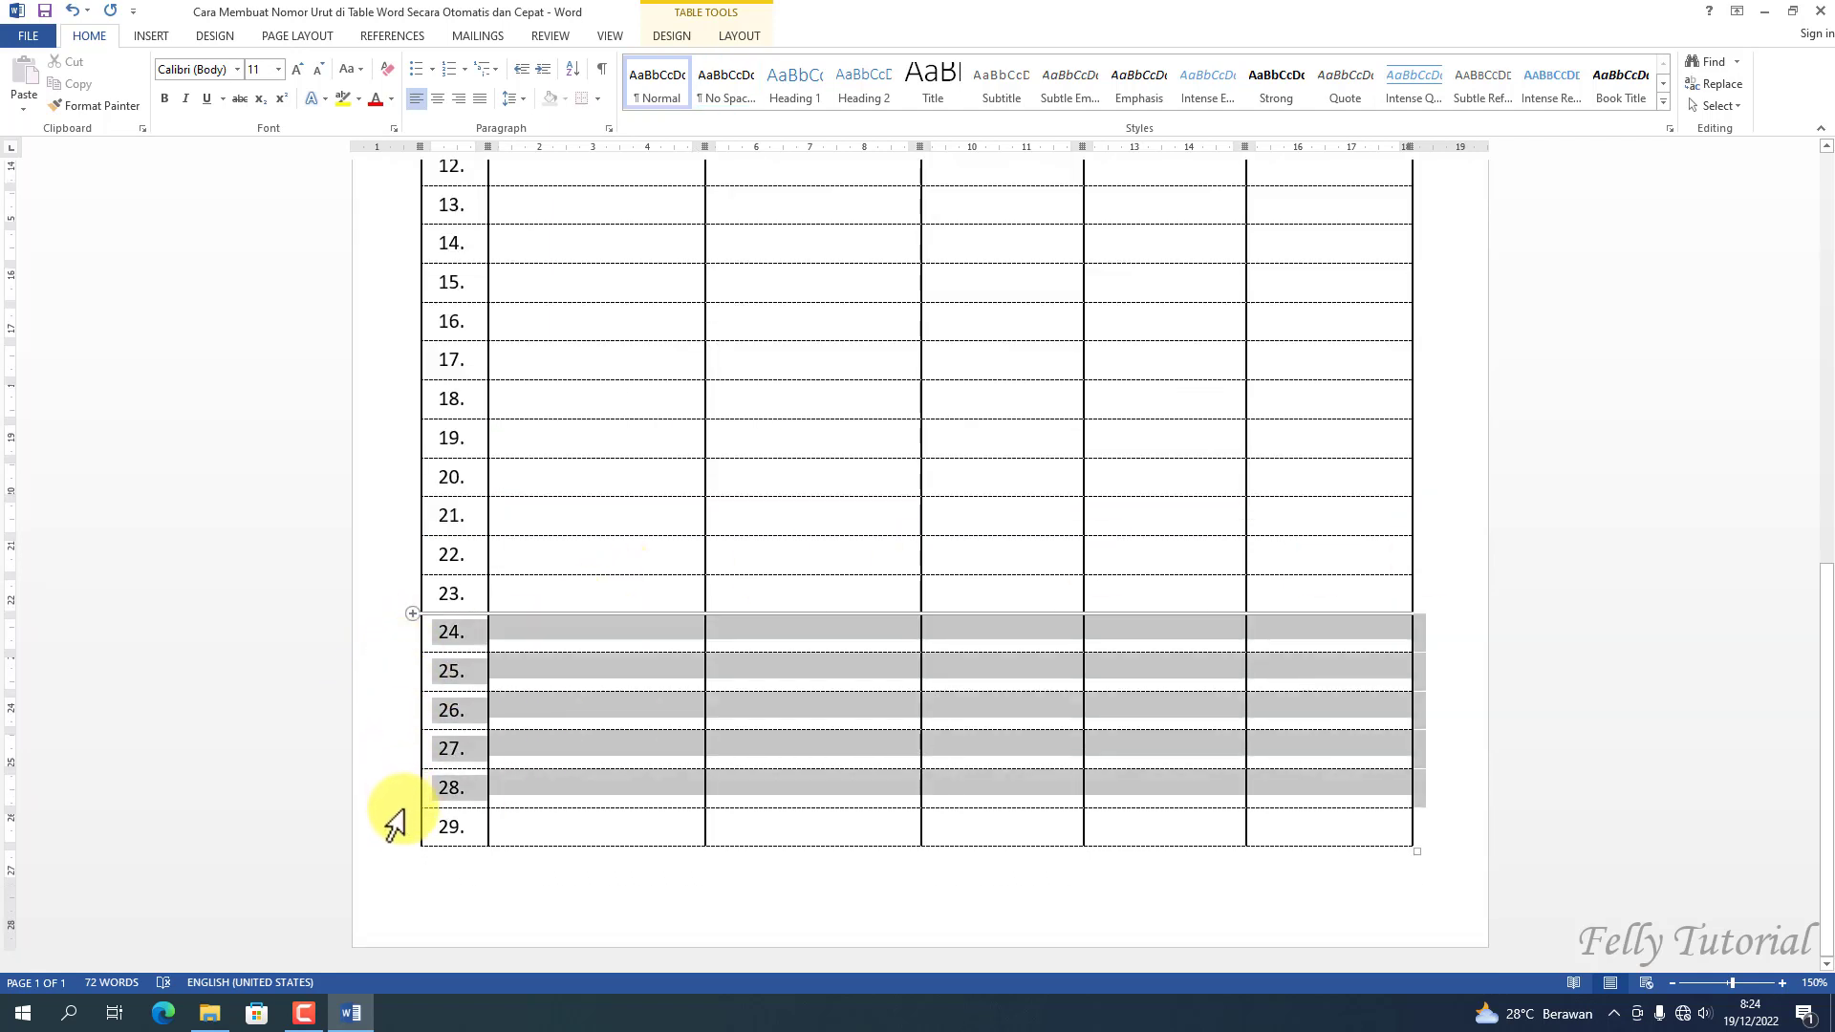
right_click(396, 695)
mouse_move(447, 489)
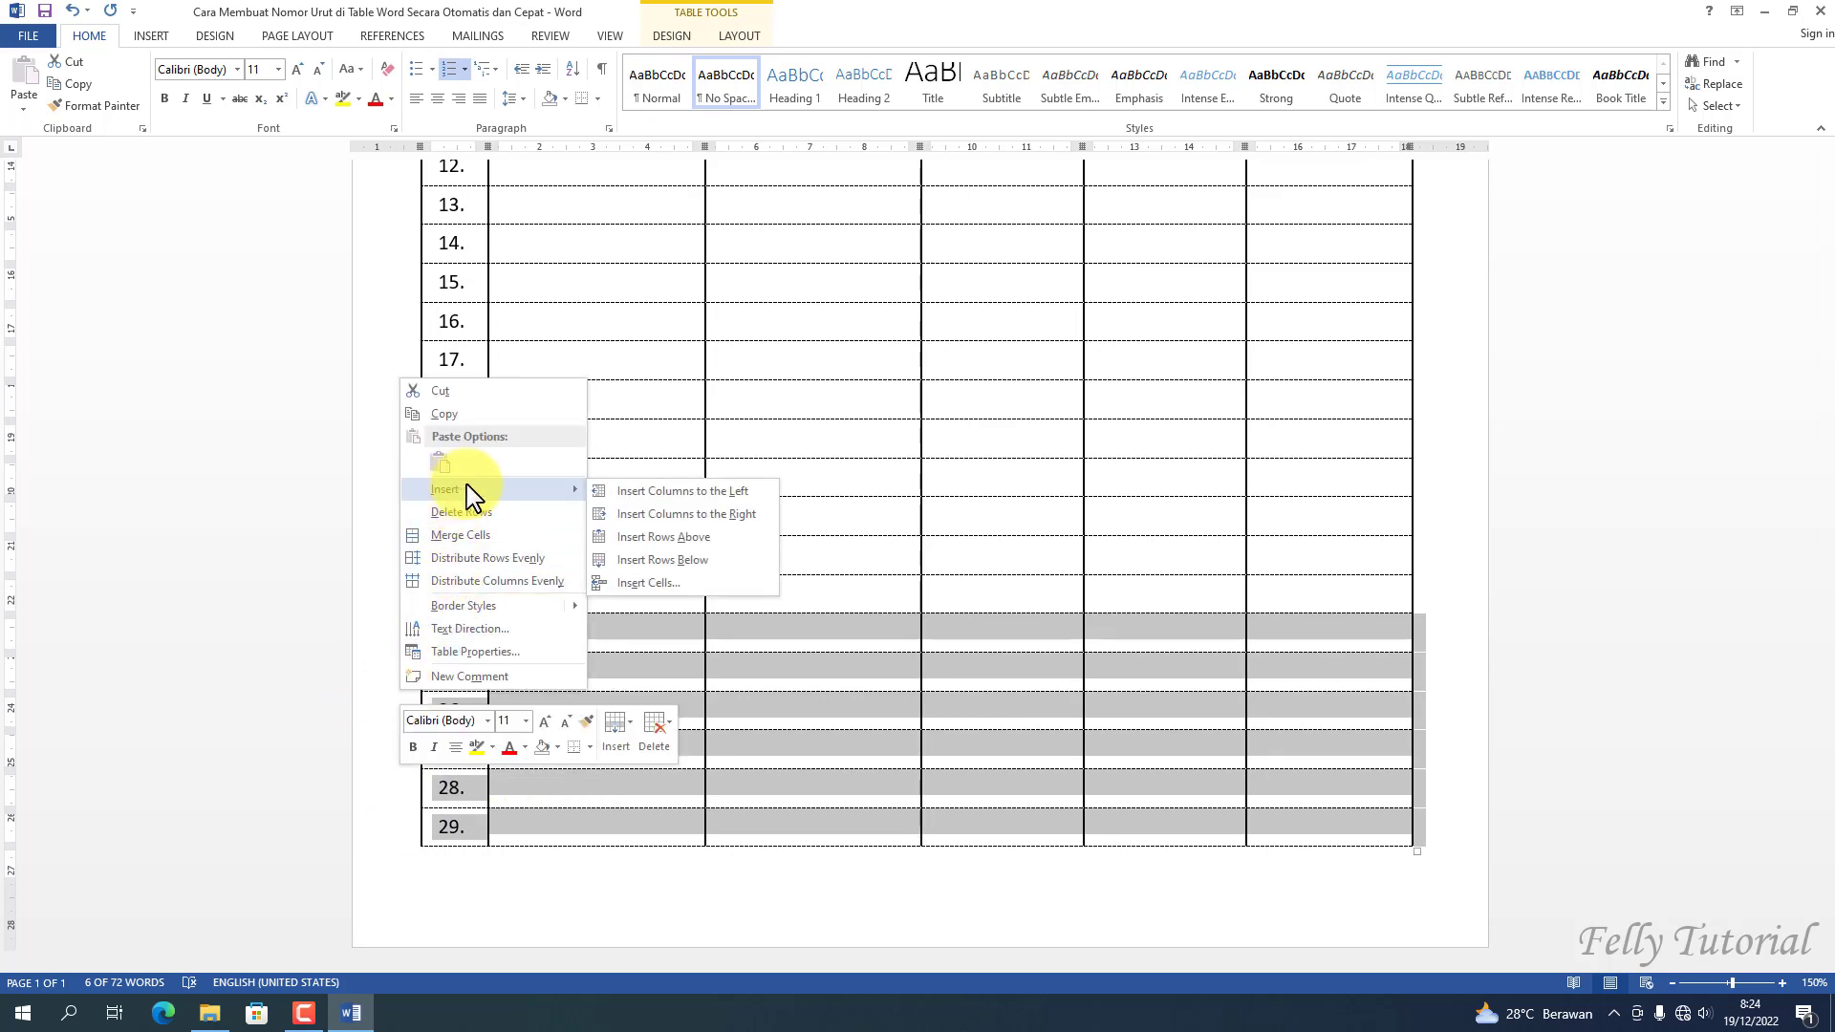
click(669, 561)
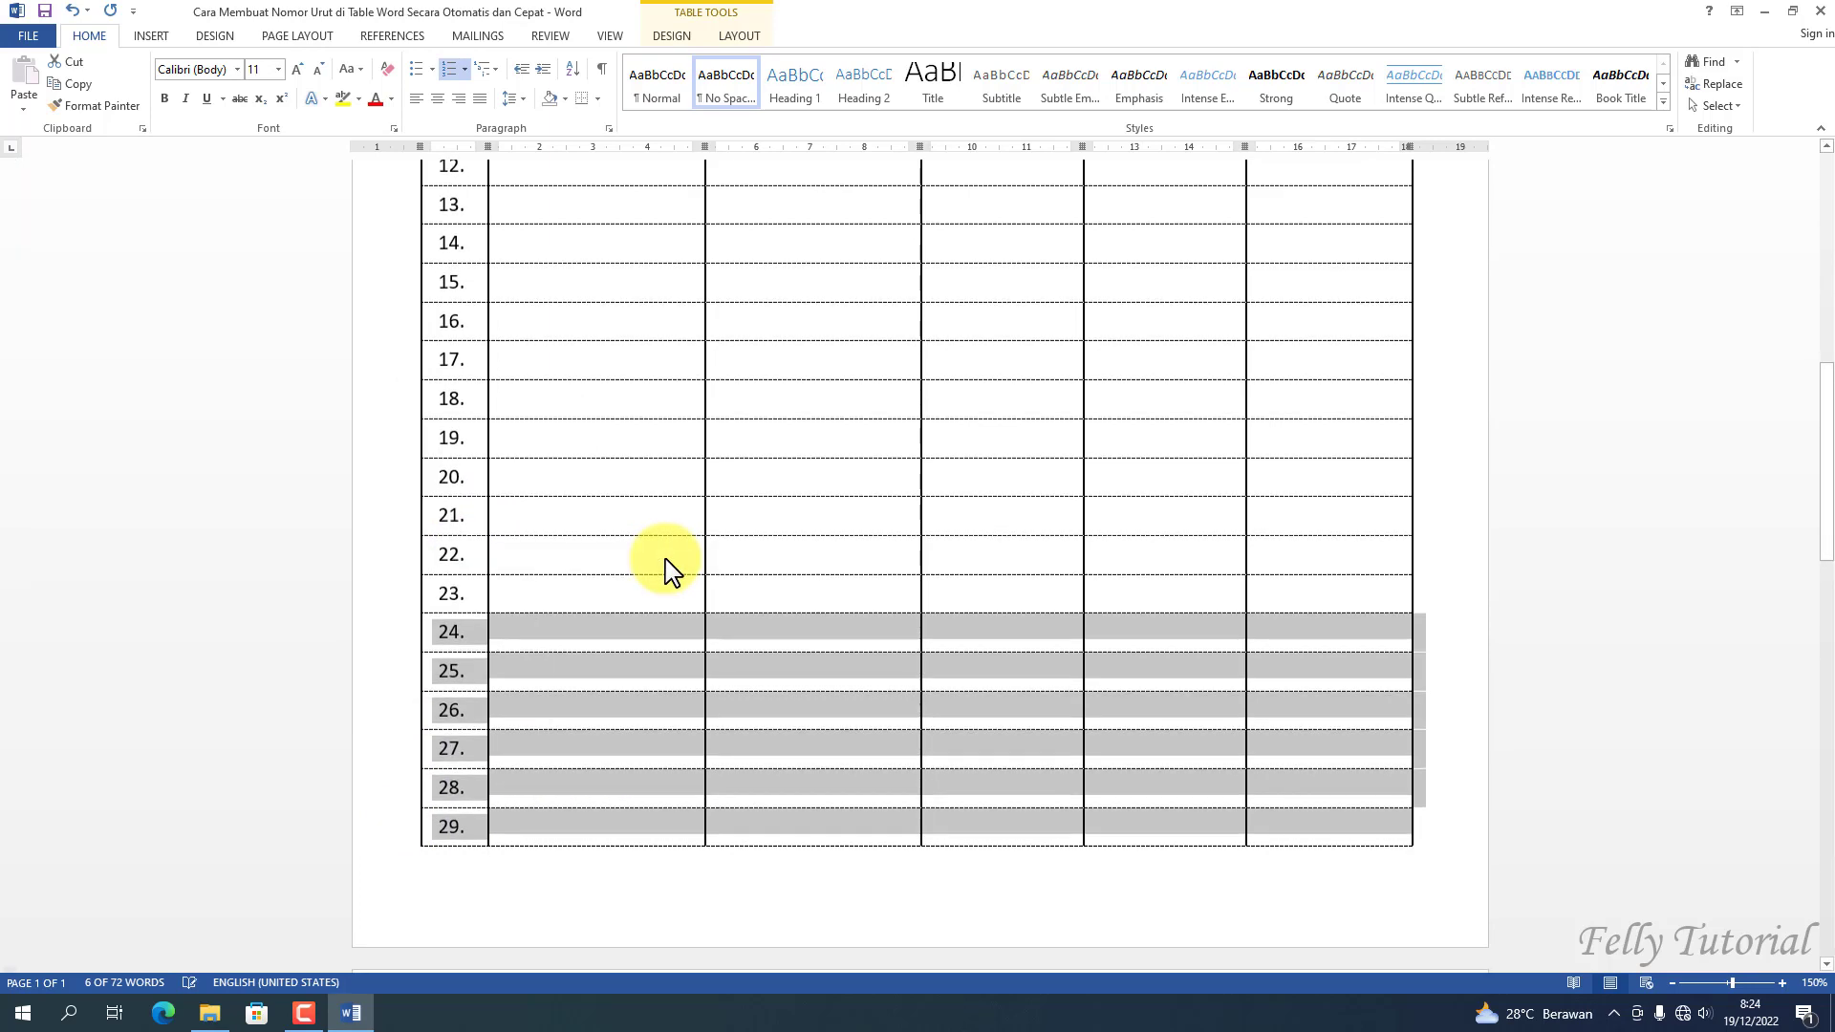
scroll(668, 574, down, 3)
scroll(674, 588, down, 3)
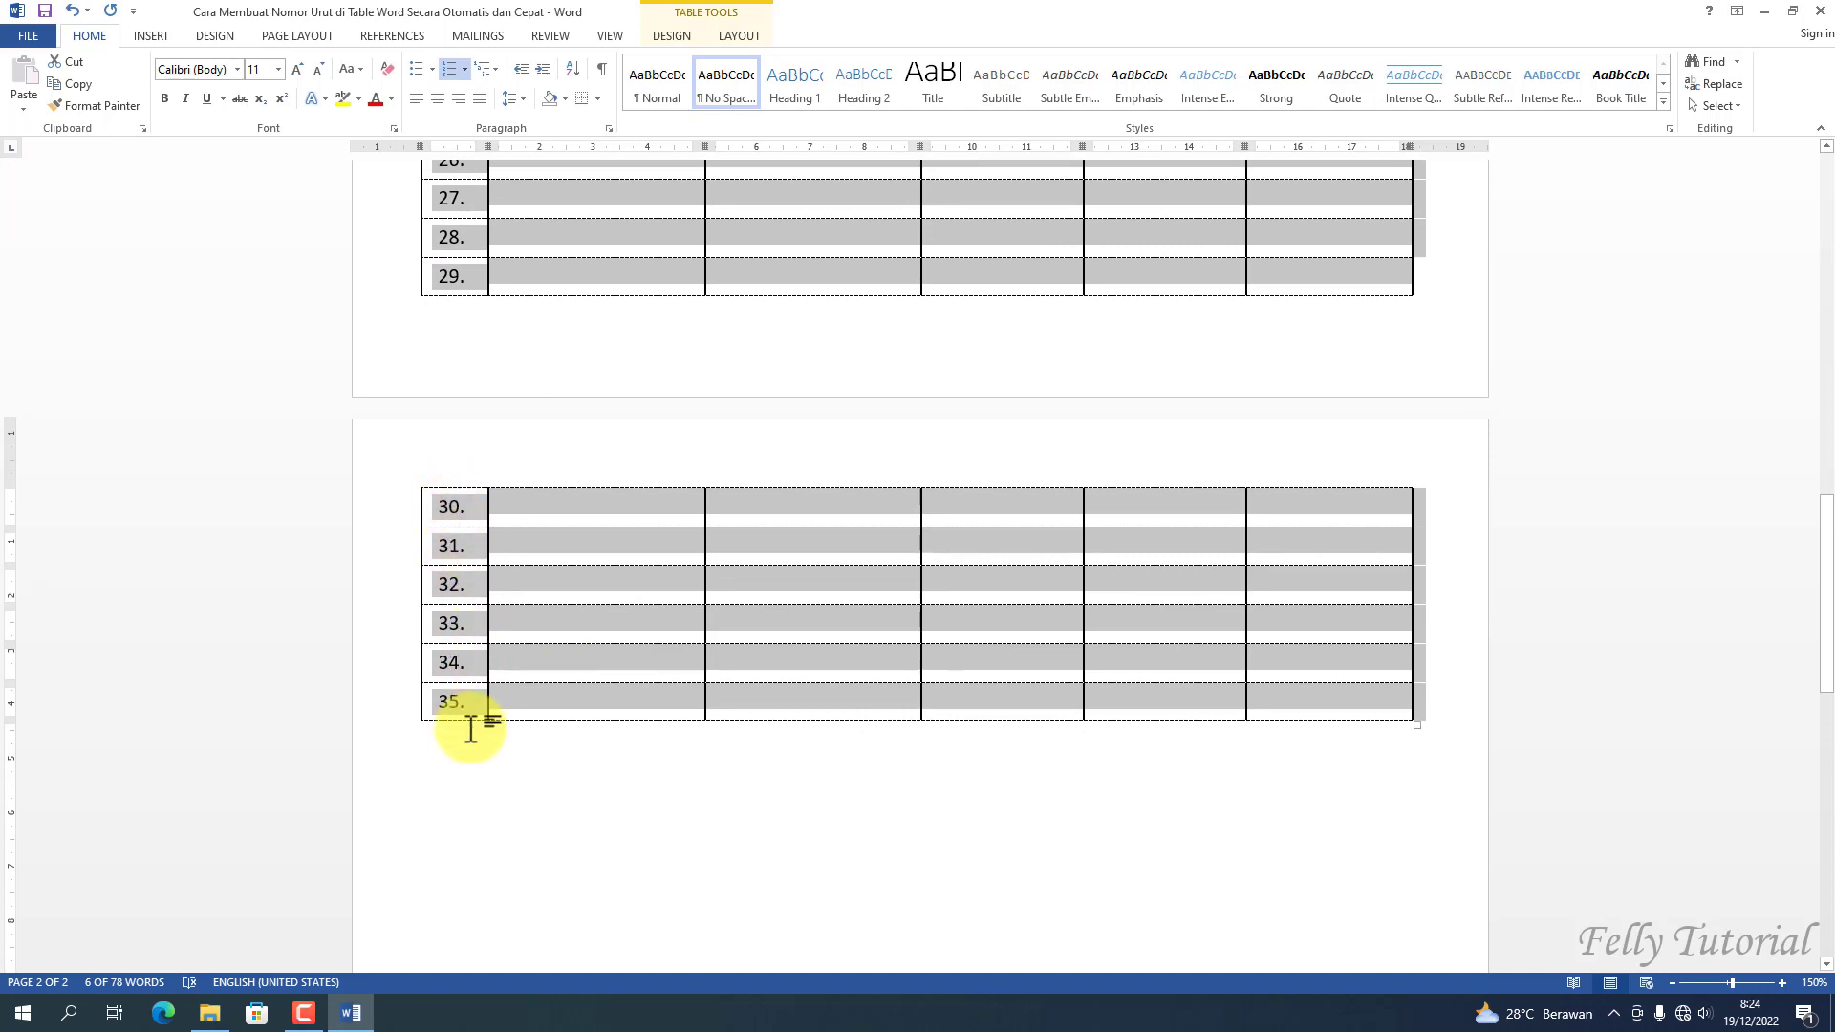
click(484, 764)
Insert one new row above row 4 of the table
scroll(555, 669, up, 3)
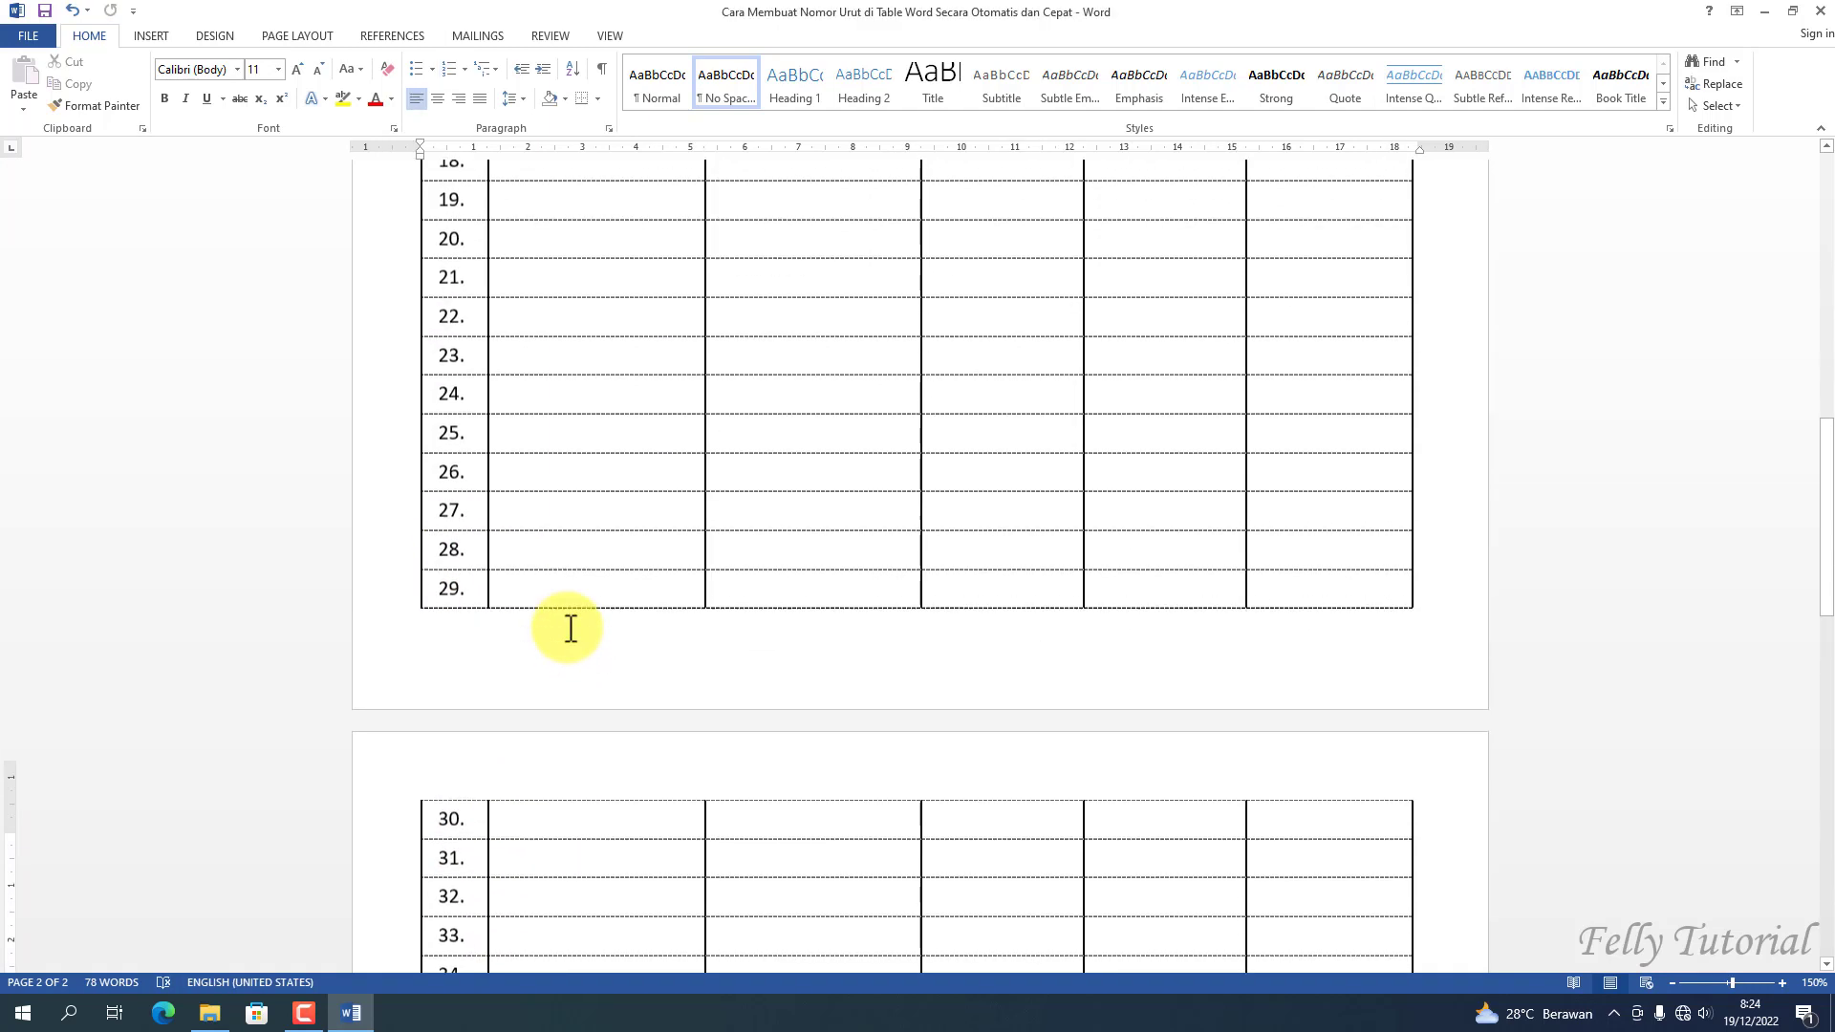
scroll(571, 628, up, 3)
scroll(571, 628, up, 3)
scroll(570, 628, up, 2)
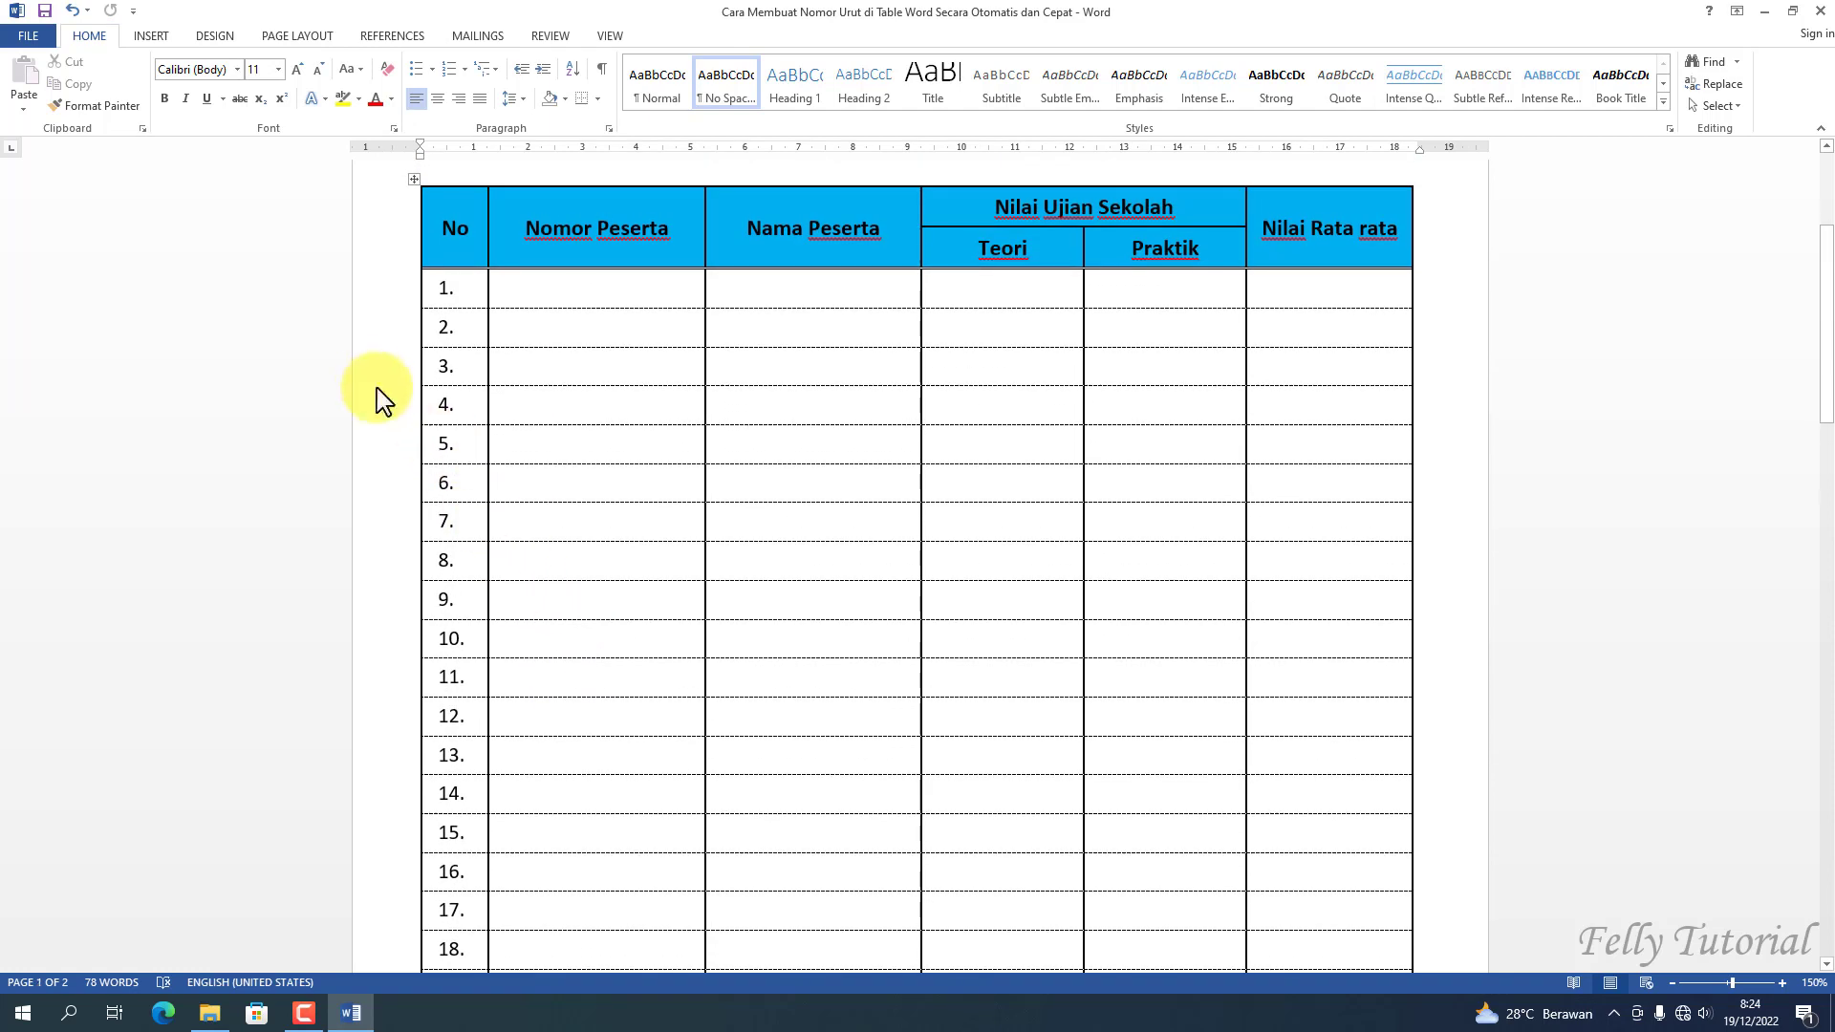
click(407, 409)
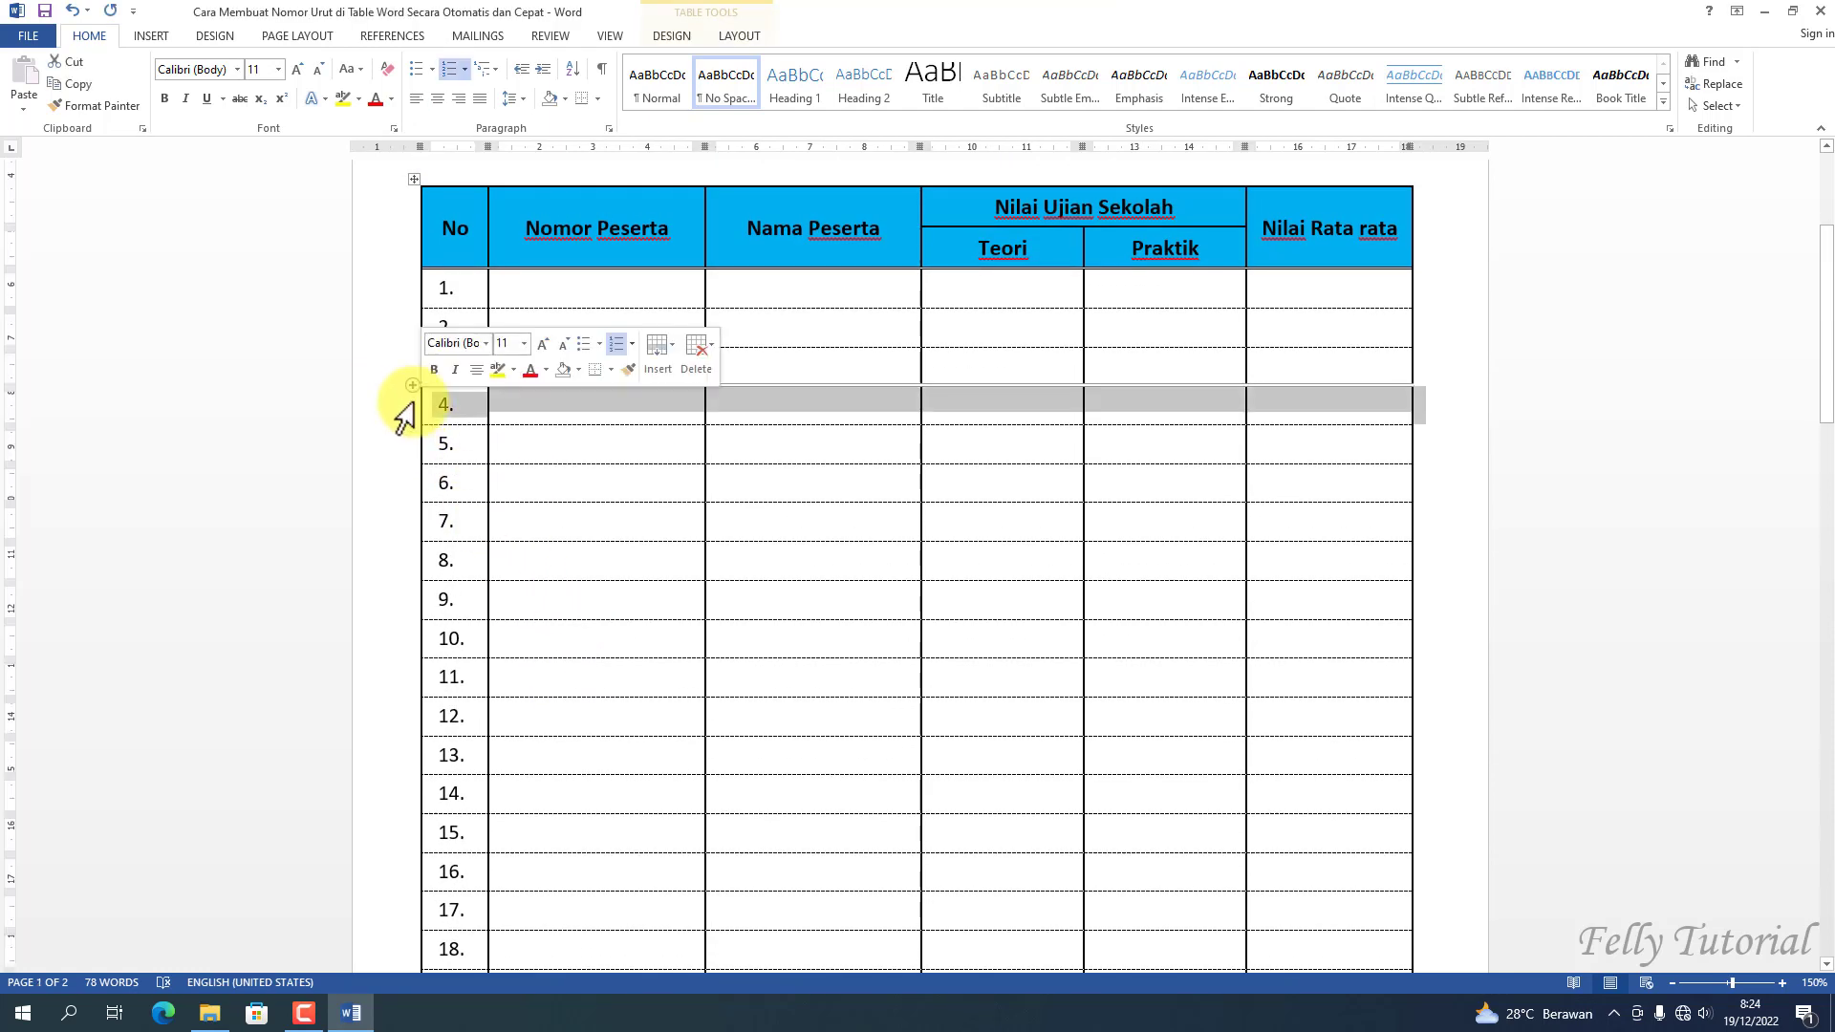
right_click(411, 403)
mouse_move(474, 512)
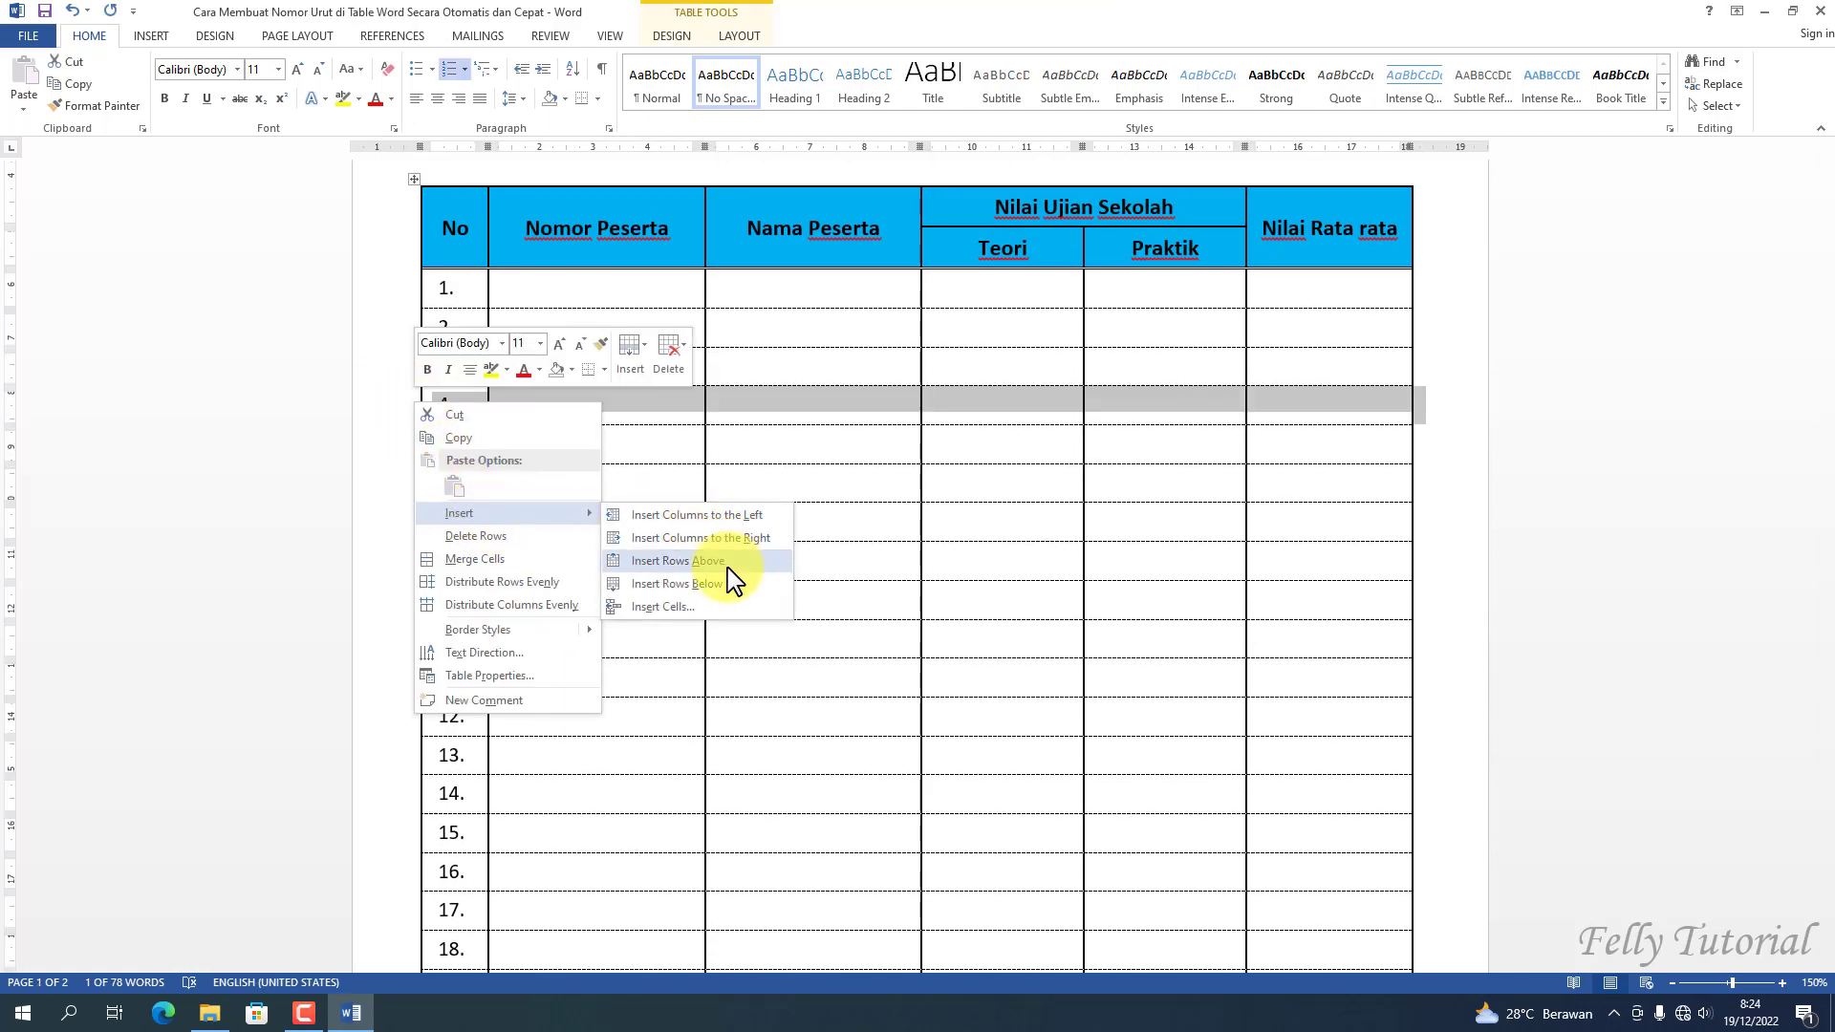
click(731, 585)
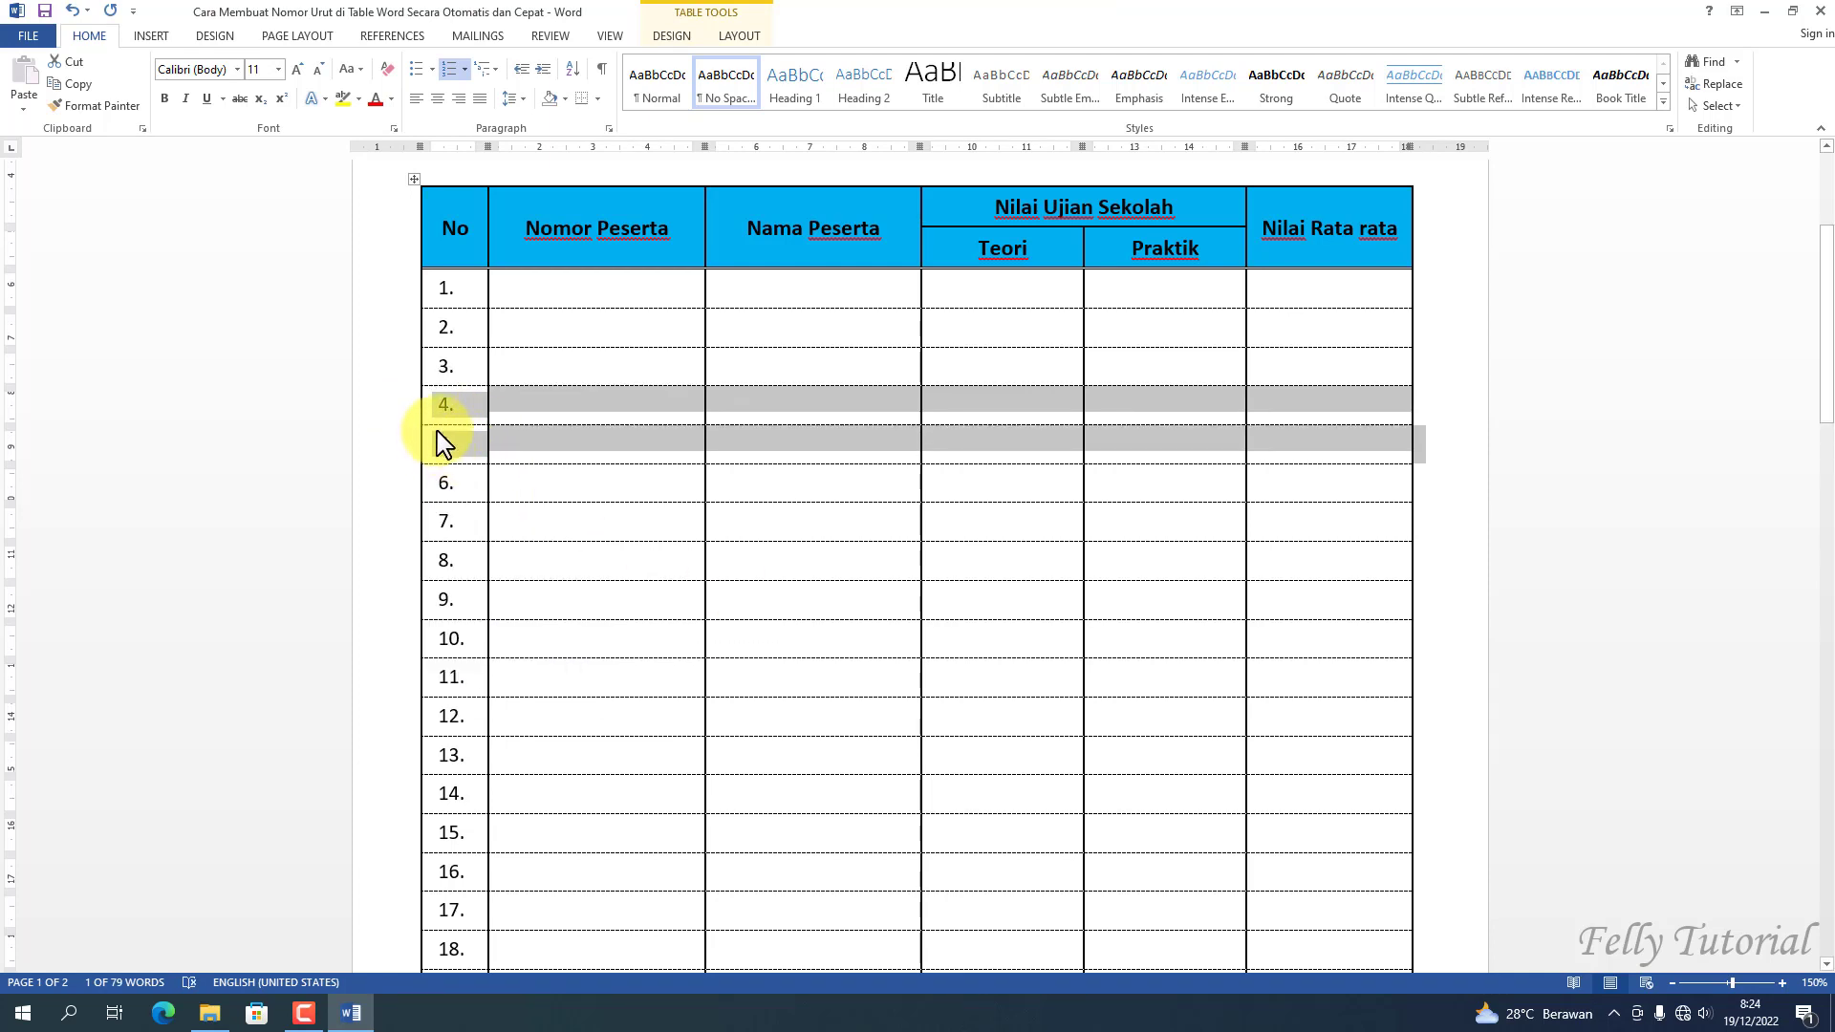
click(463, 296)
Scroll through the table to confirm the numbering now runs 1. through 36
scroll(532, 500, down, 5)
scroll(532, 500, down, 3)
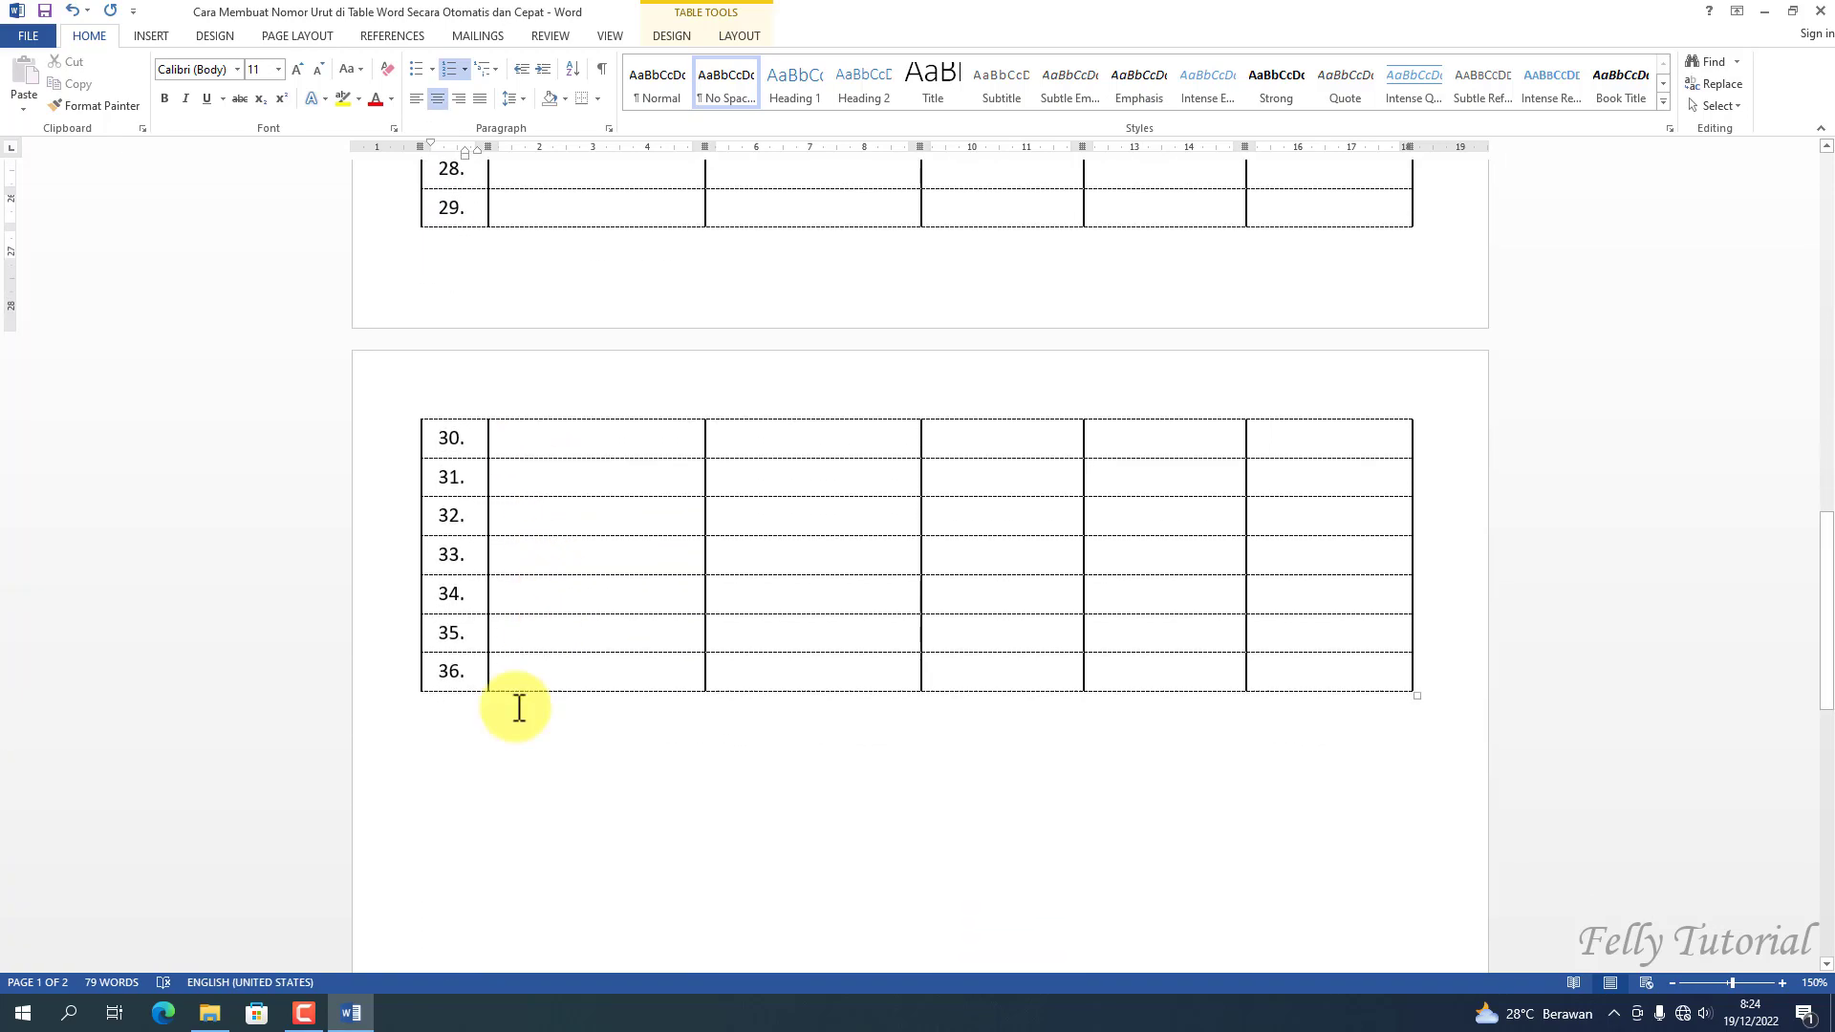
scroll(528, 670, up, 5)
scroll(524, 656, up, 3)
scroll(525, 656, up, 3)
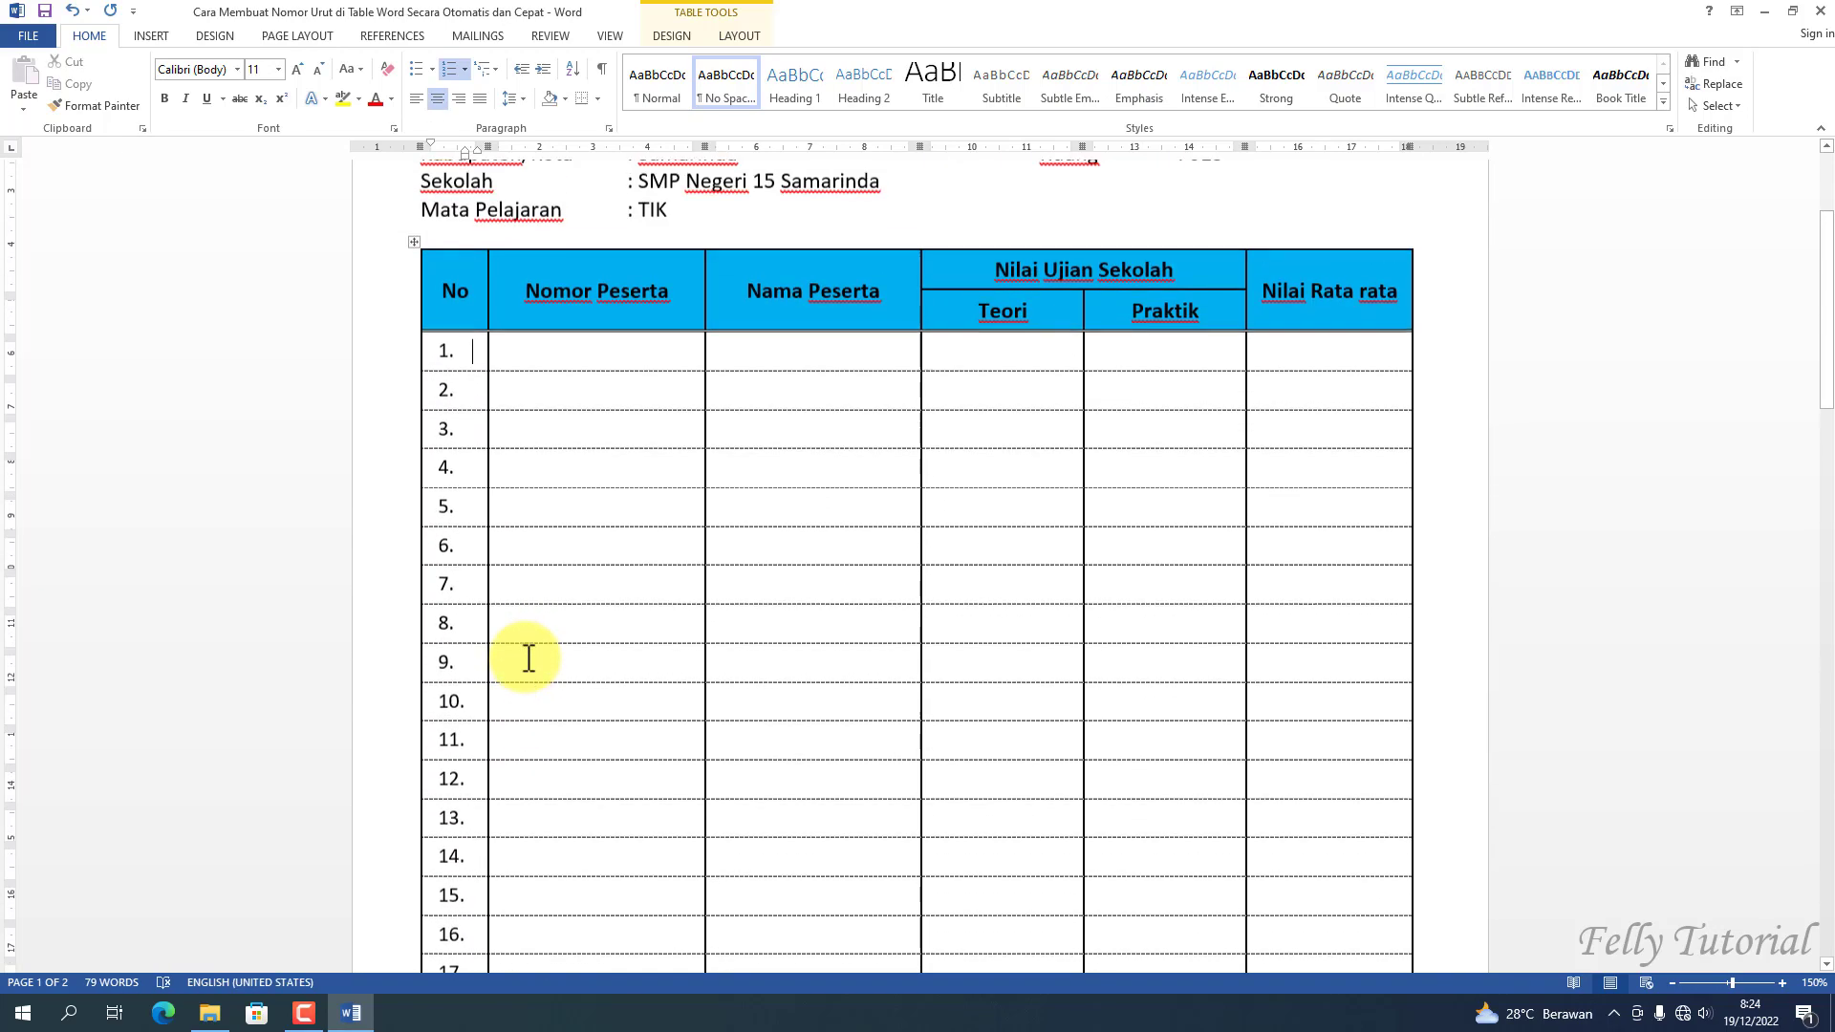
scroll(628, 586, up, 3)
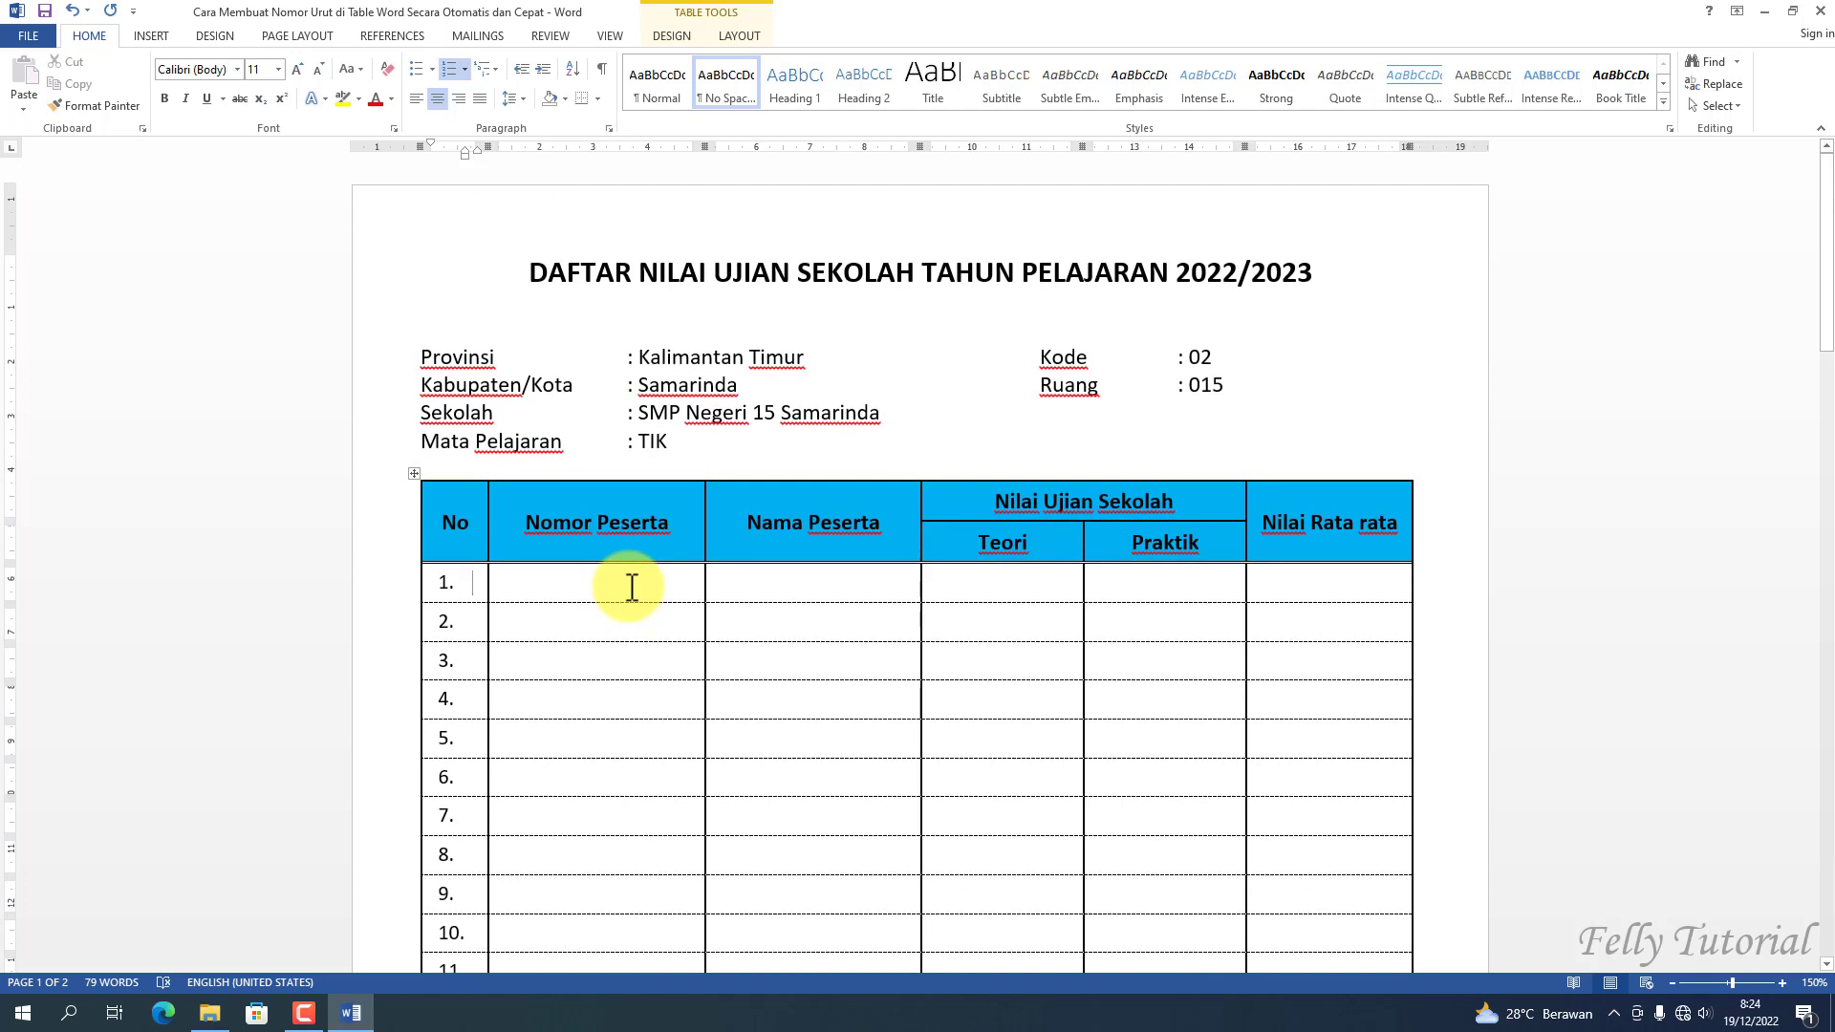